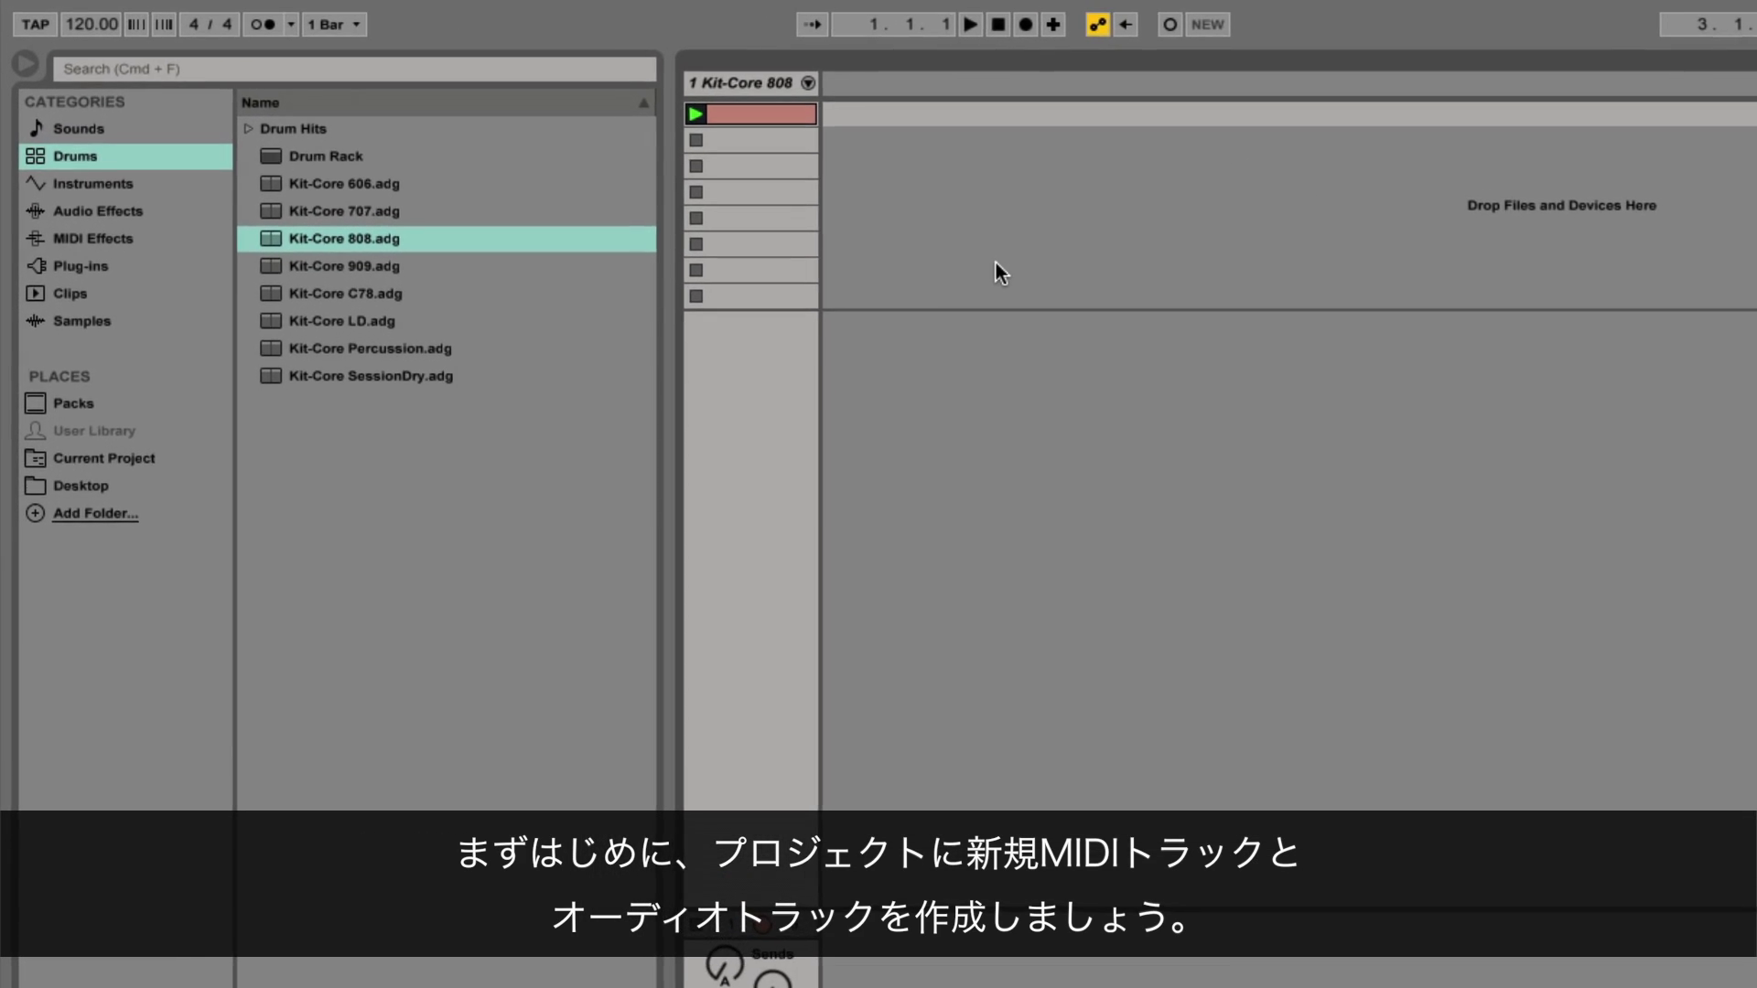
Insert a new MIDI track and a new audio track from the track area's context menu
{"action": "right_click", "coordinate": [865, 79]}
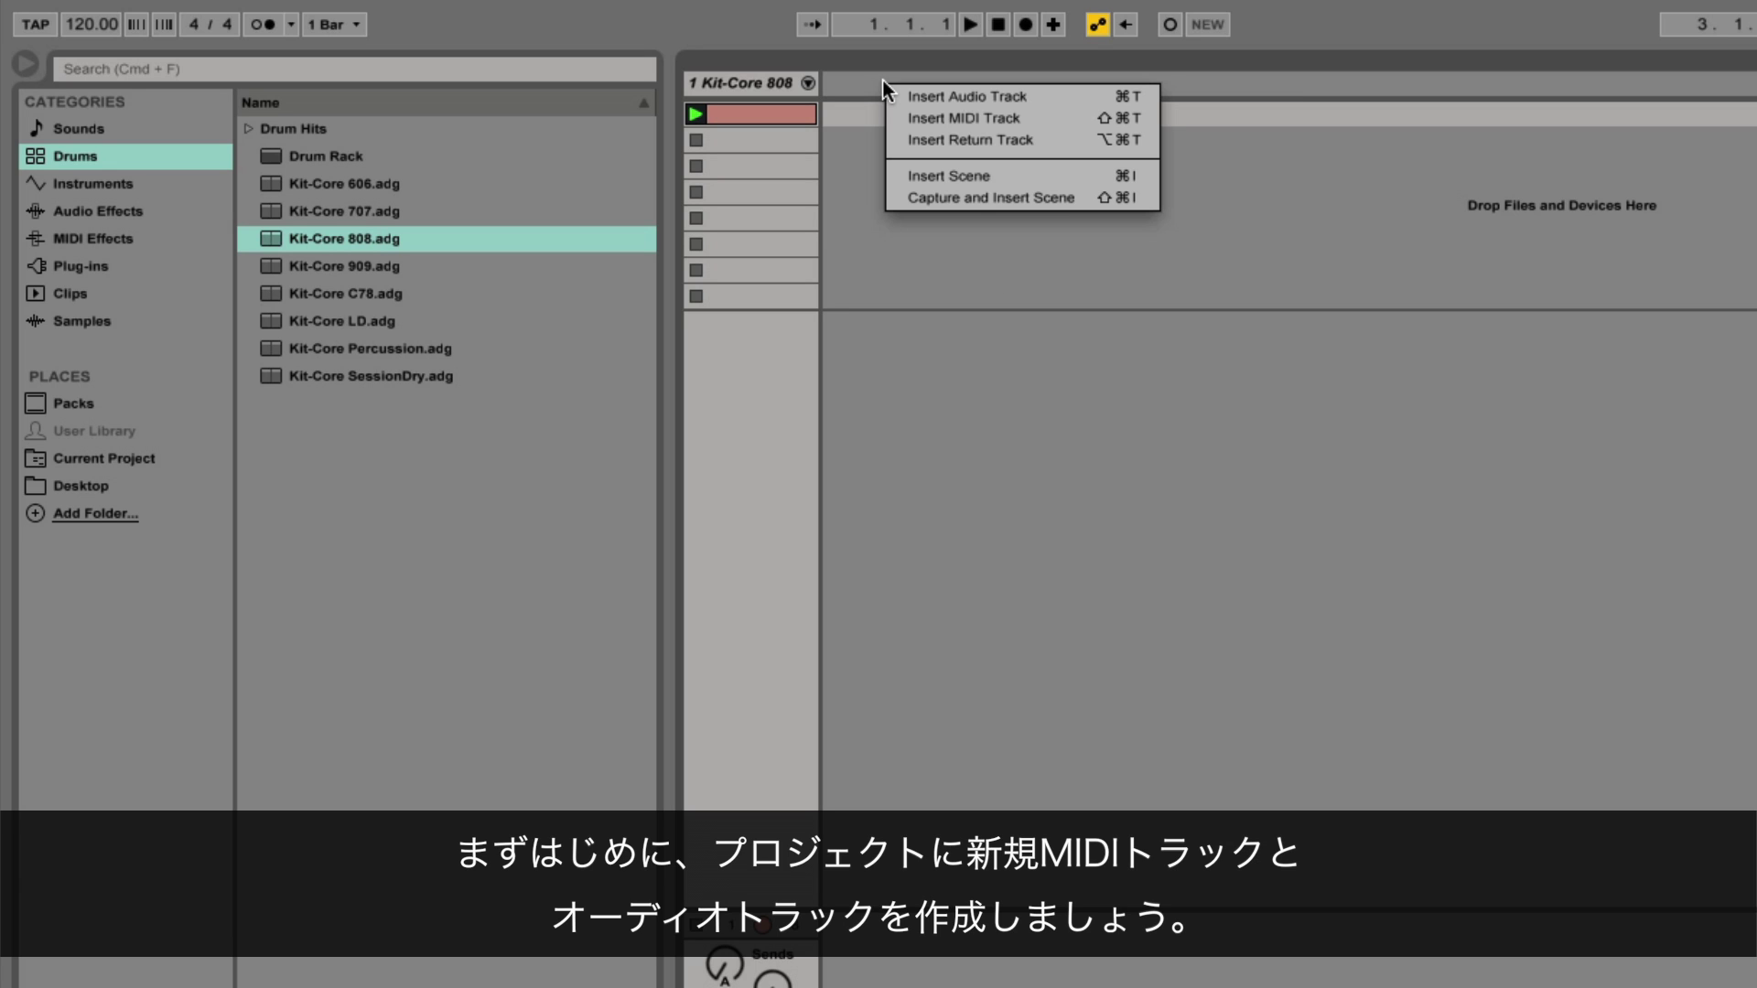
{"action": "left_click", "coordinate": [933, 118]}
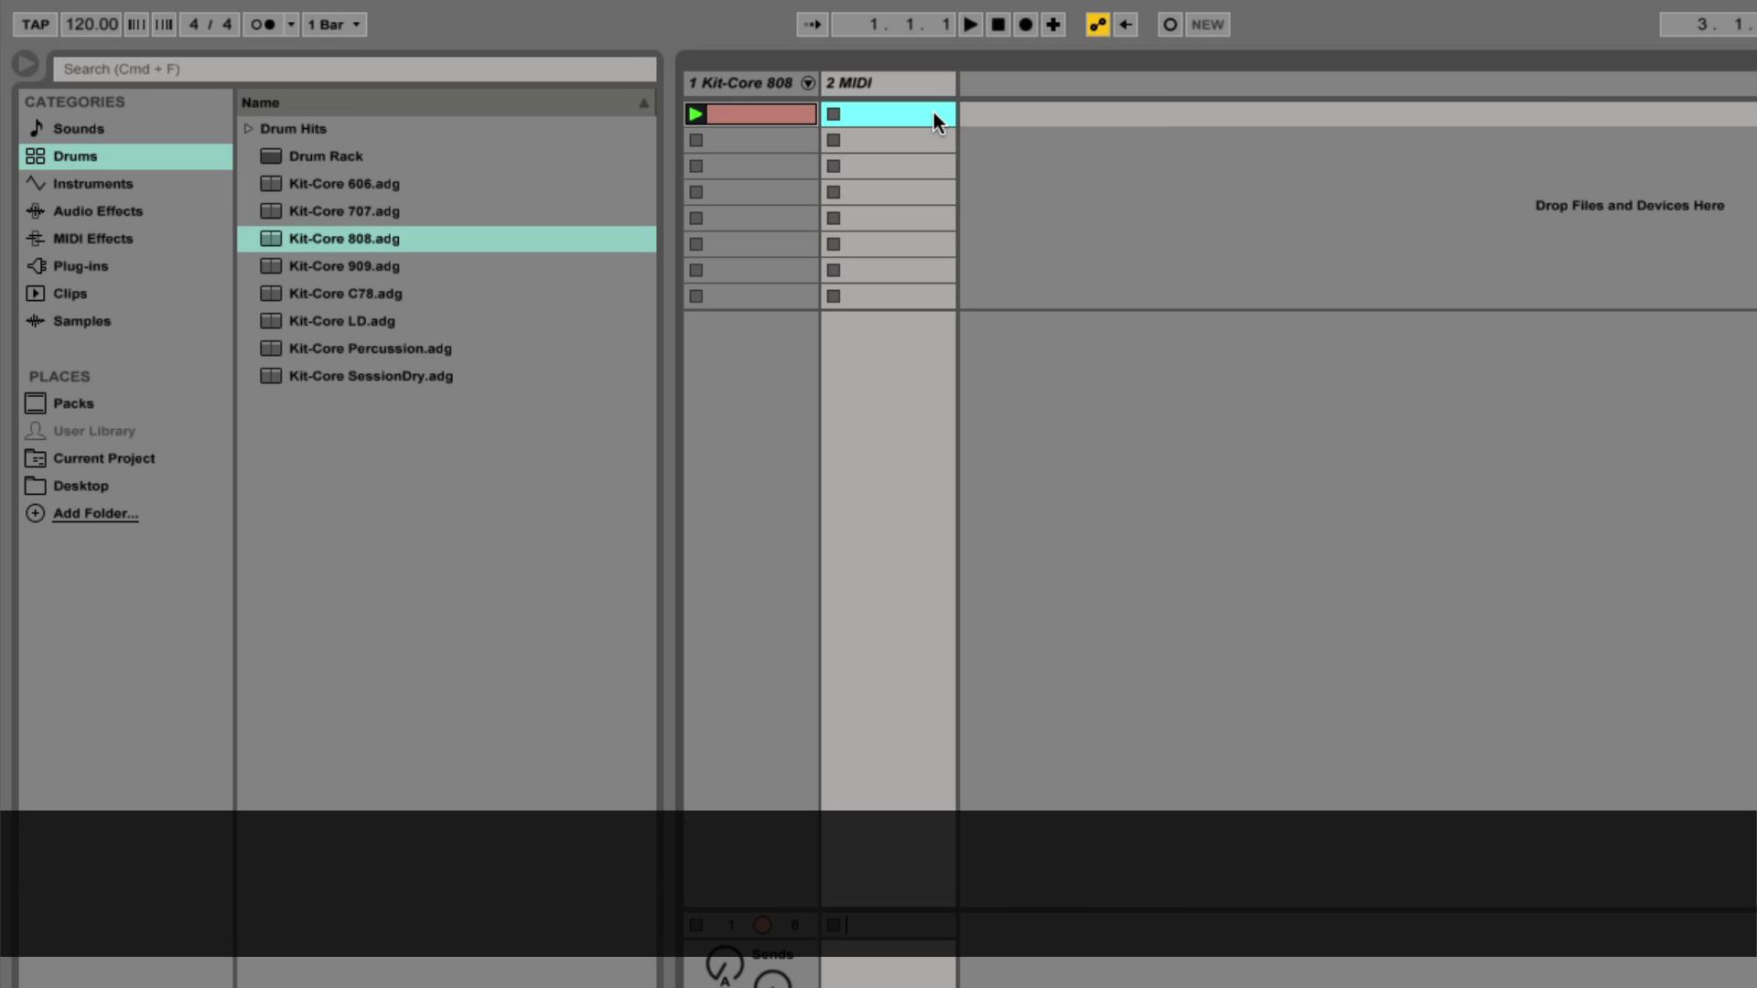
{"action": "right_click", "coordinate": [1025, 84]}
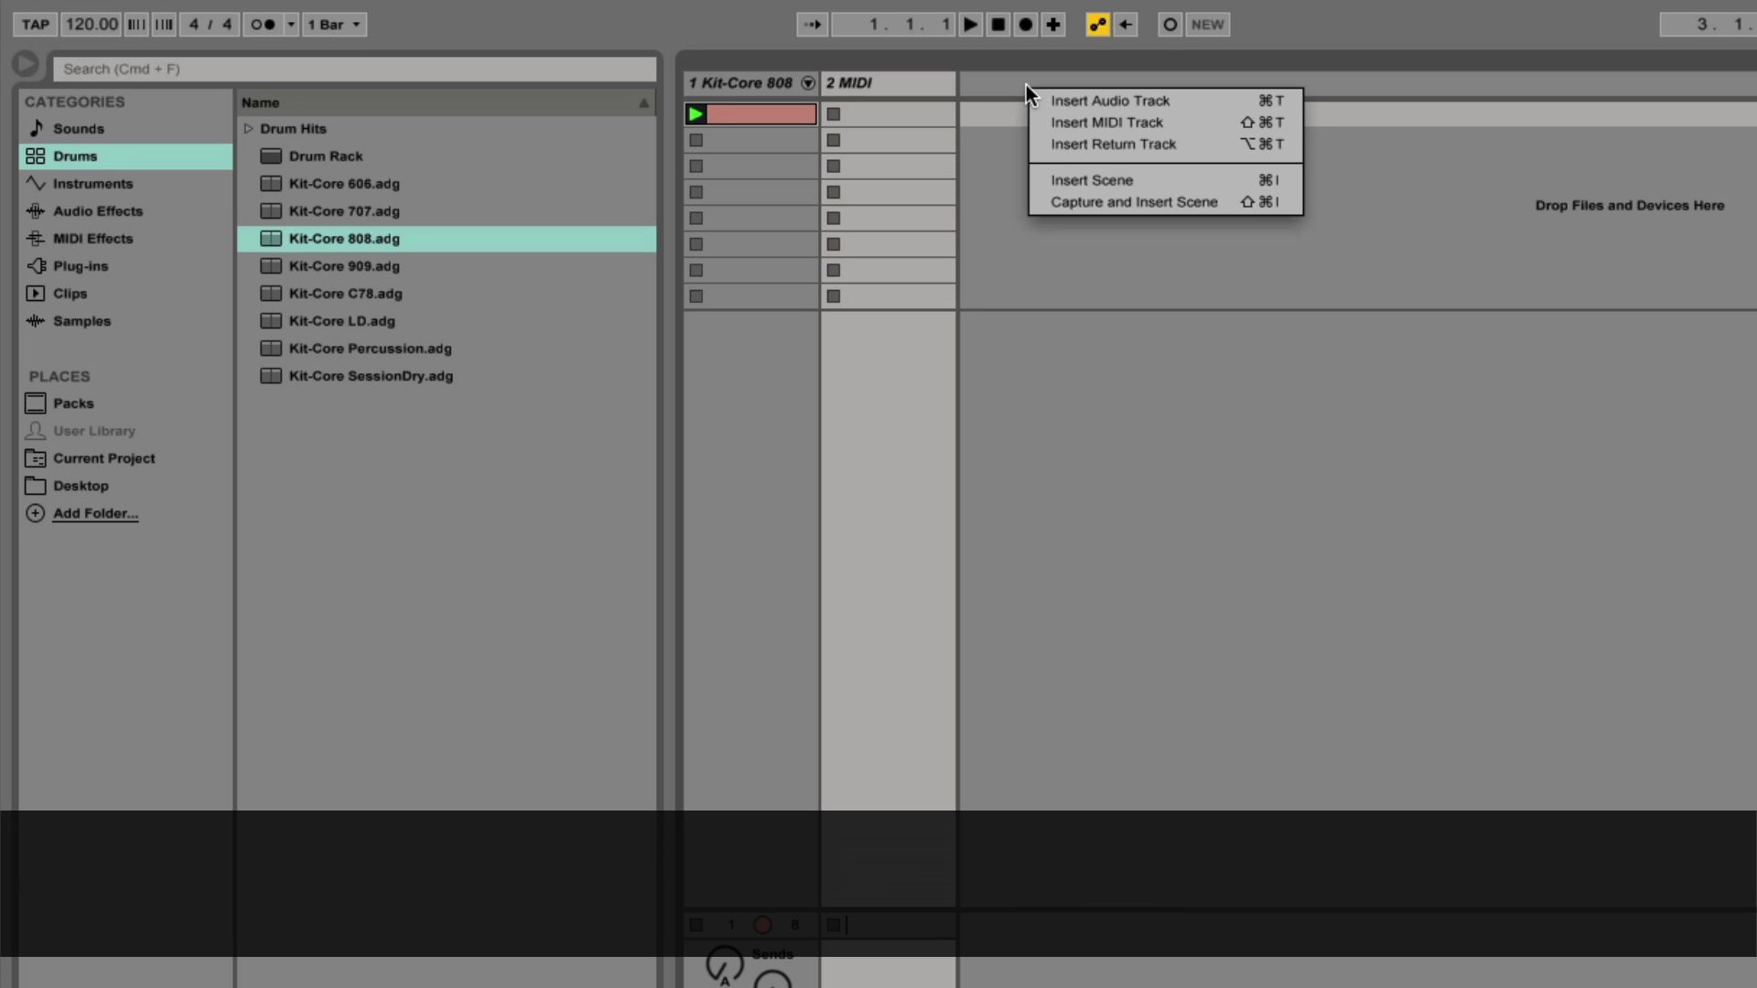
{"action": "left_click", "coordinate": [1047, 99]}
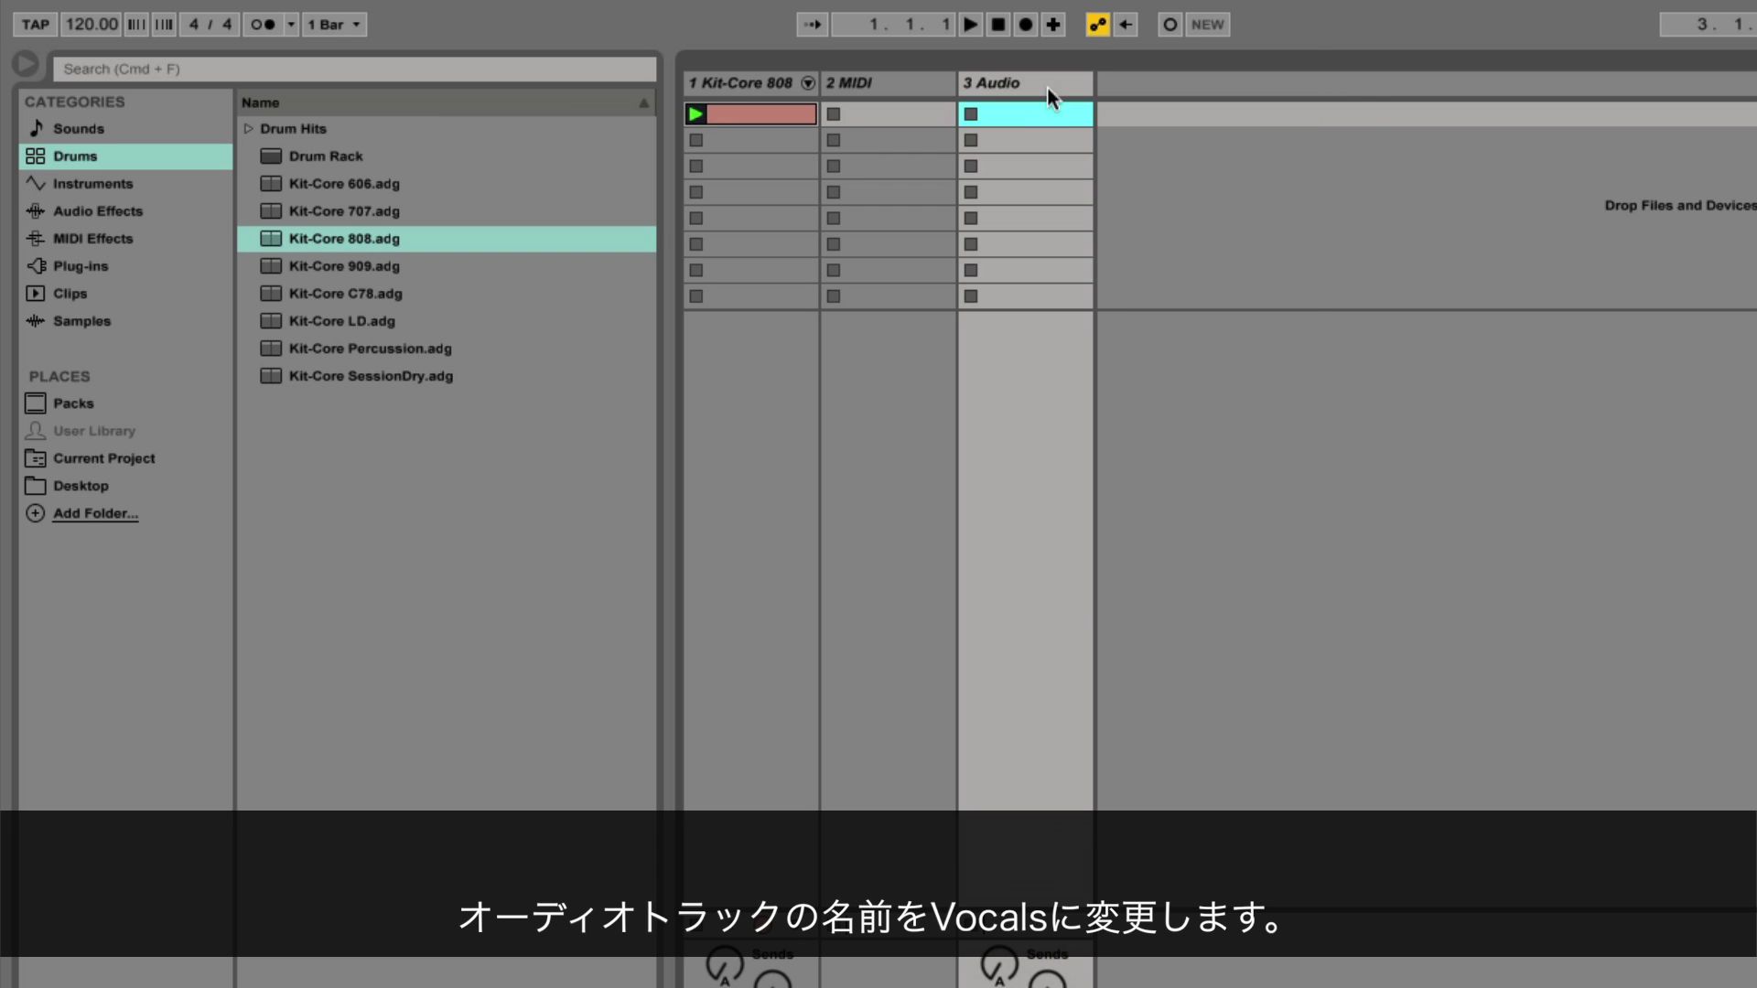
Rename the new 3 Audio track to 'Vocals'
{"action": "right_click", "coordinate": [1047, 84]}
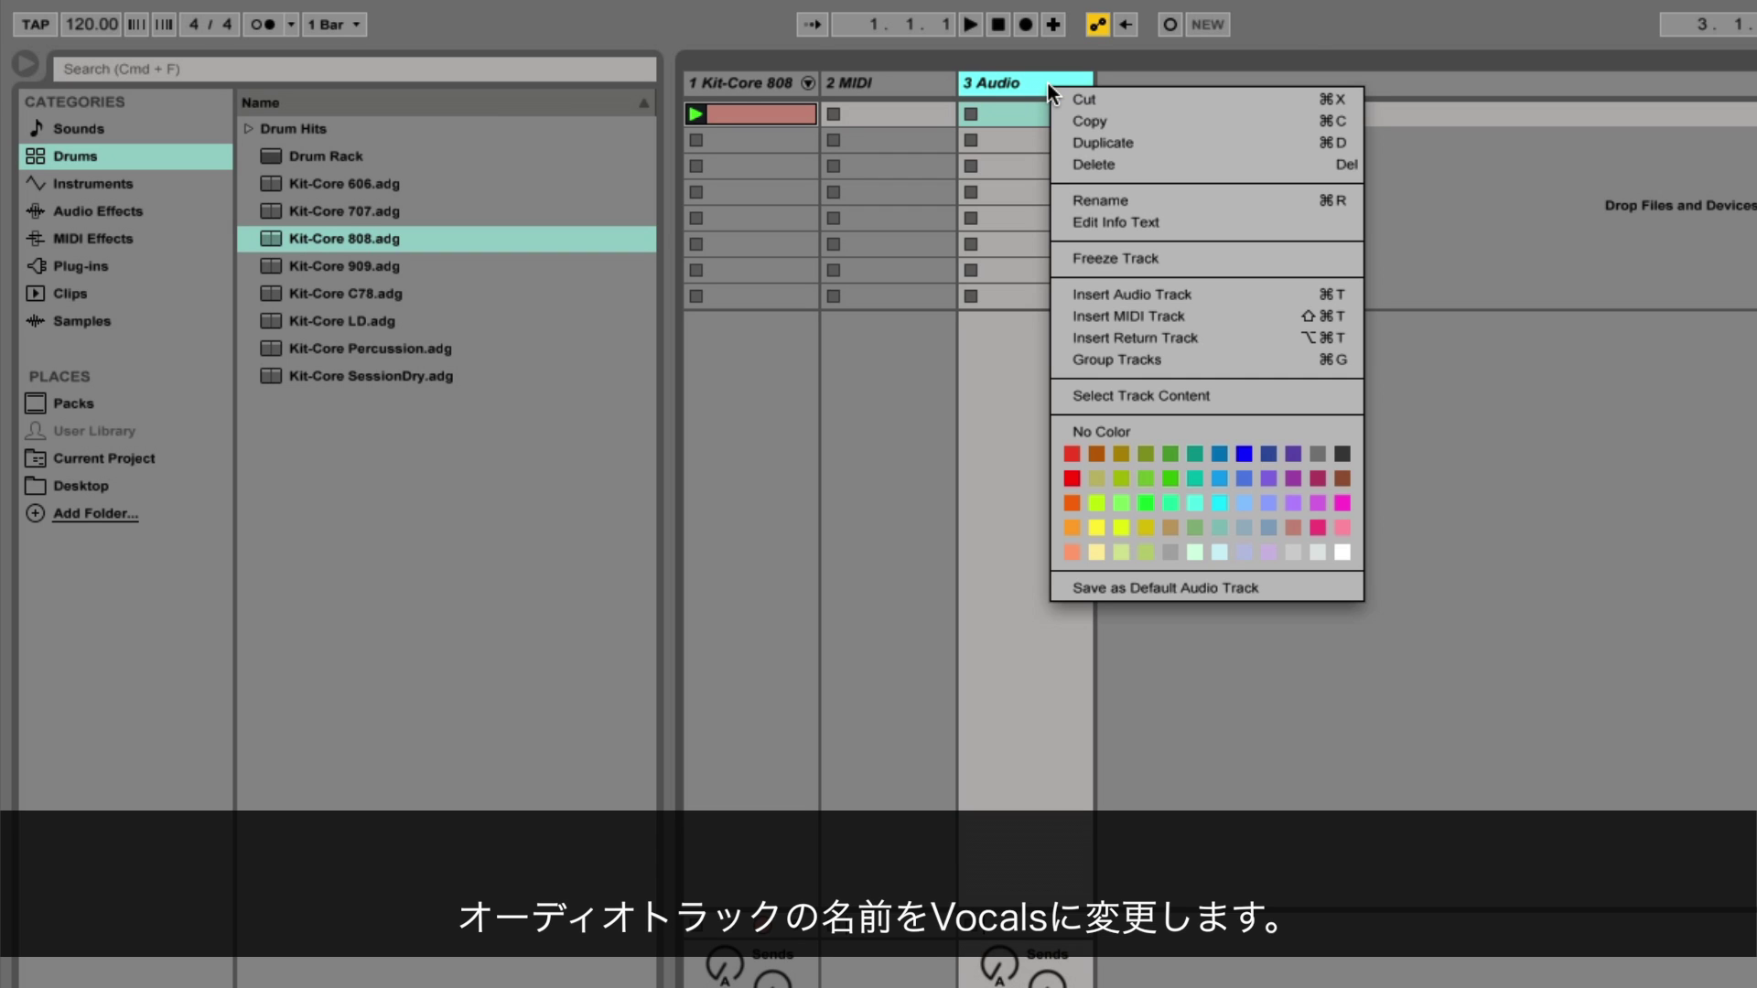
{"action": "left_click", "coordinate": [1113, 194]}
{"action": "type", "text": "Vocals"}
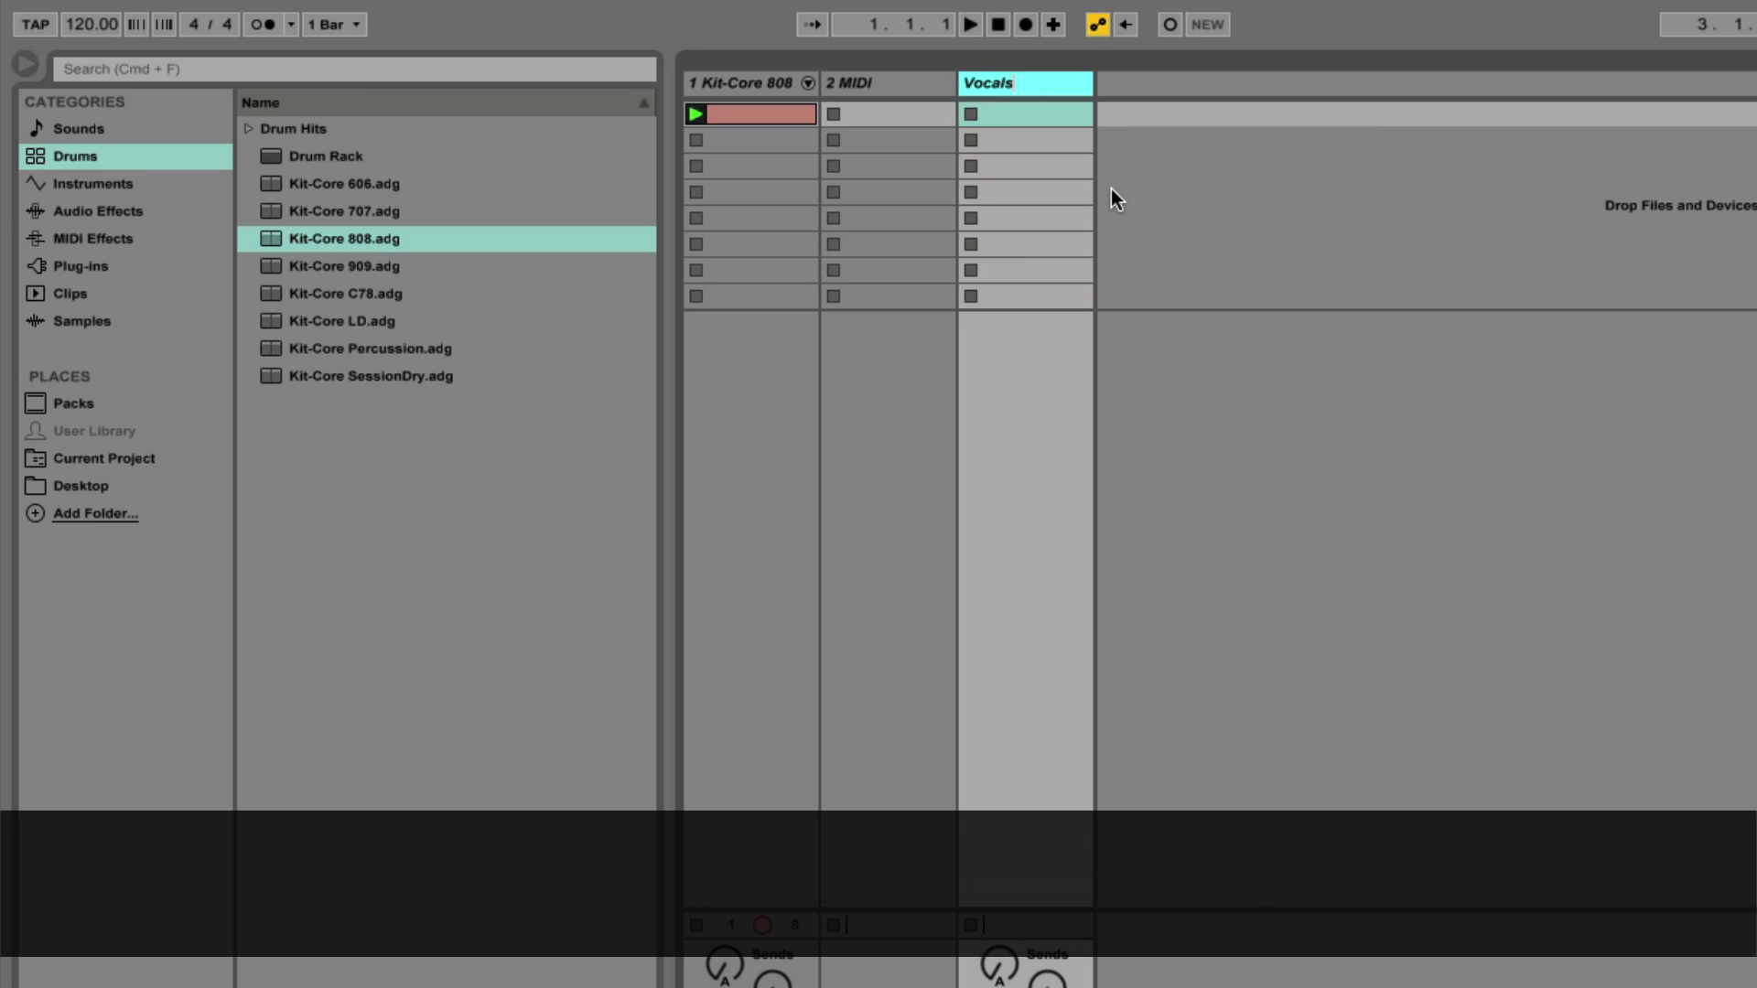
{"action": "key", "text": "Return"}
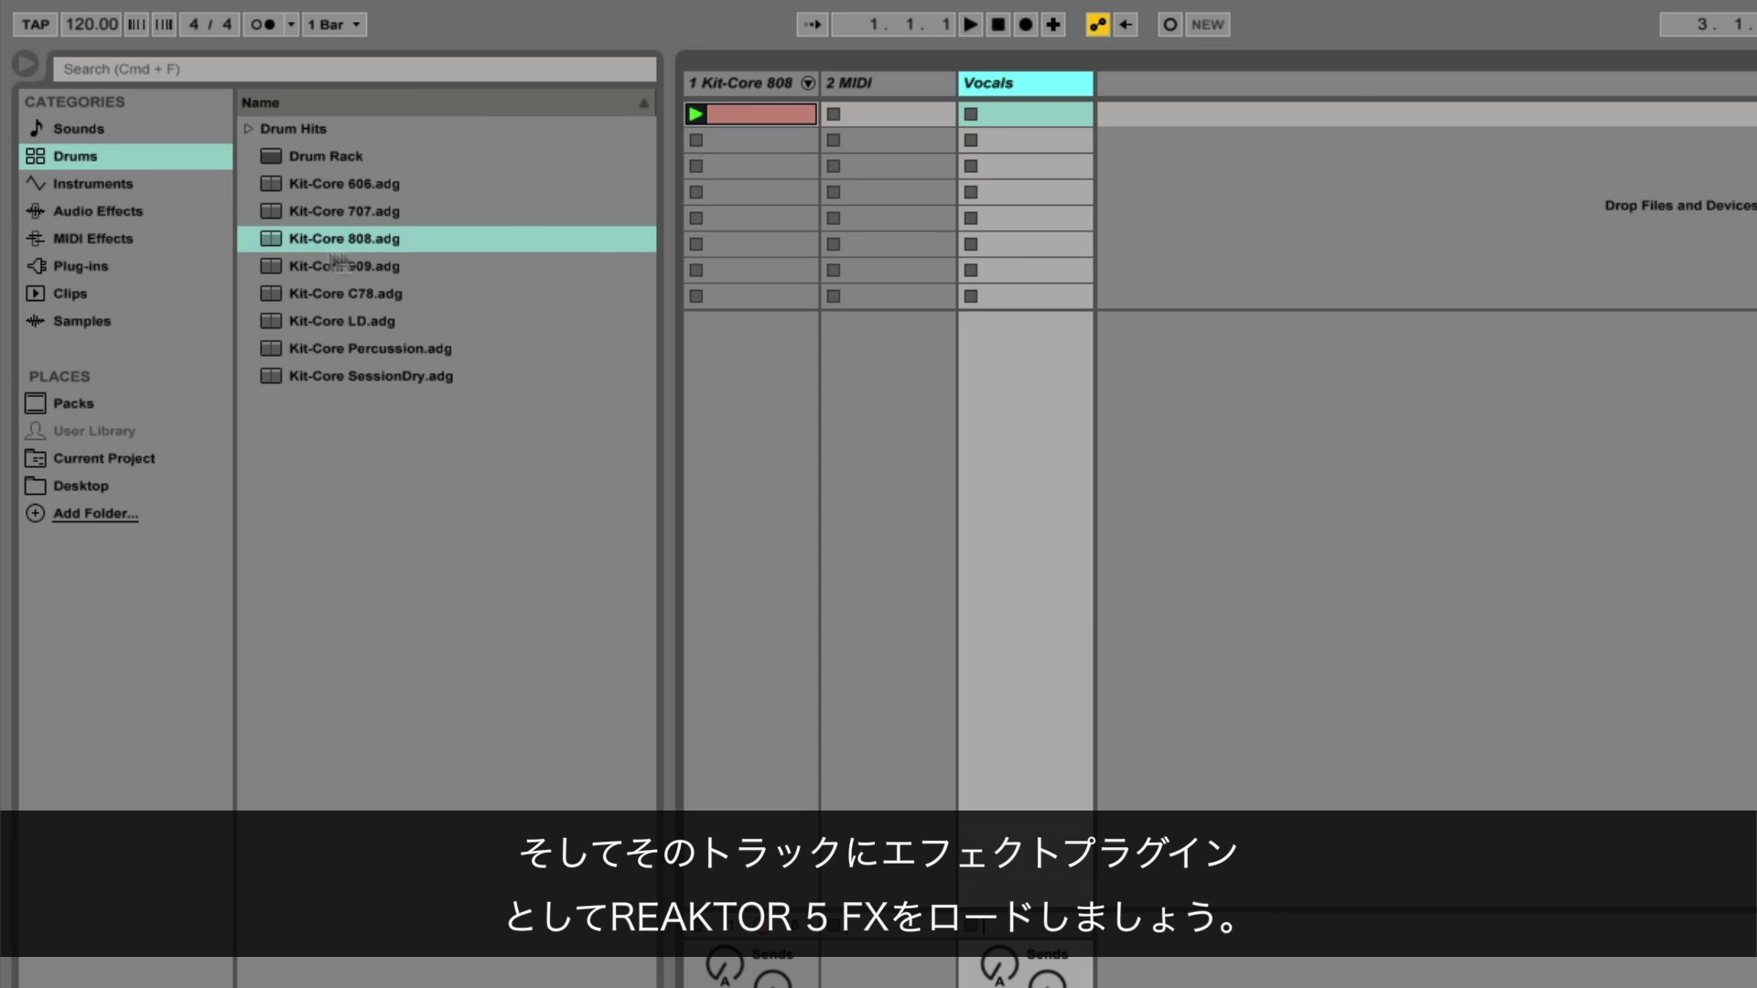
Drag Reaktor5 FX from the Plug-ins > VST > VST browser folder onto the Vocals track
{"action": "left_click", "coordinate": [101, 270]}
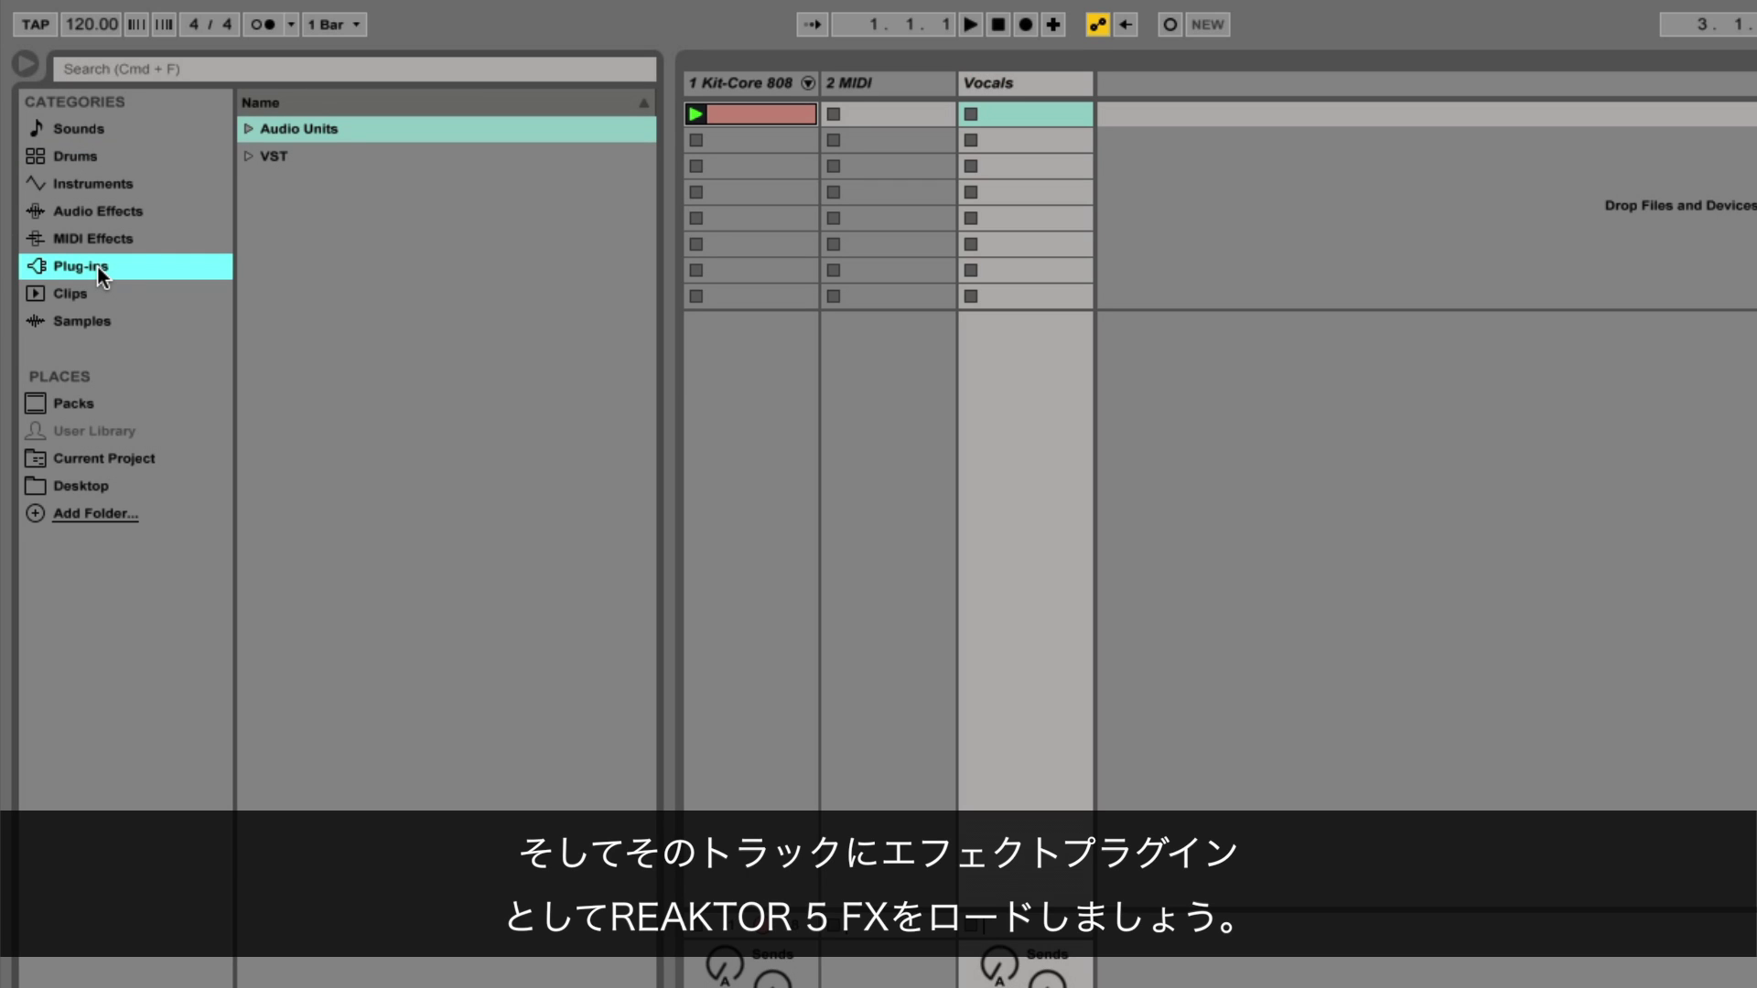
{"action": "left_click", "coordinate": [248, 156]}
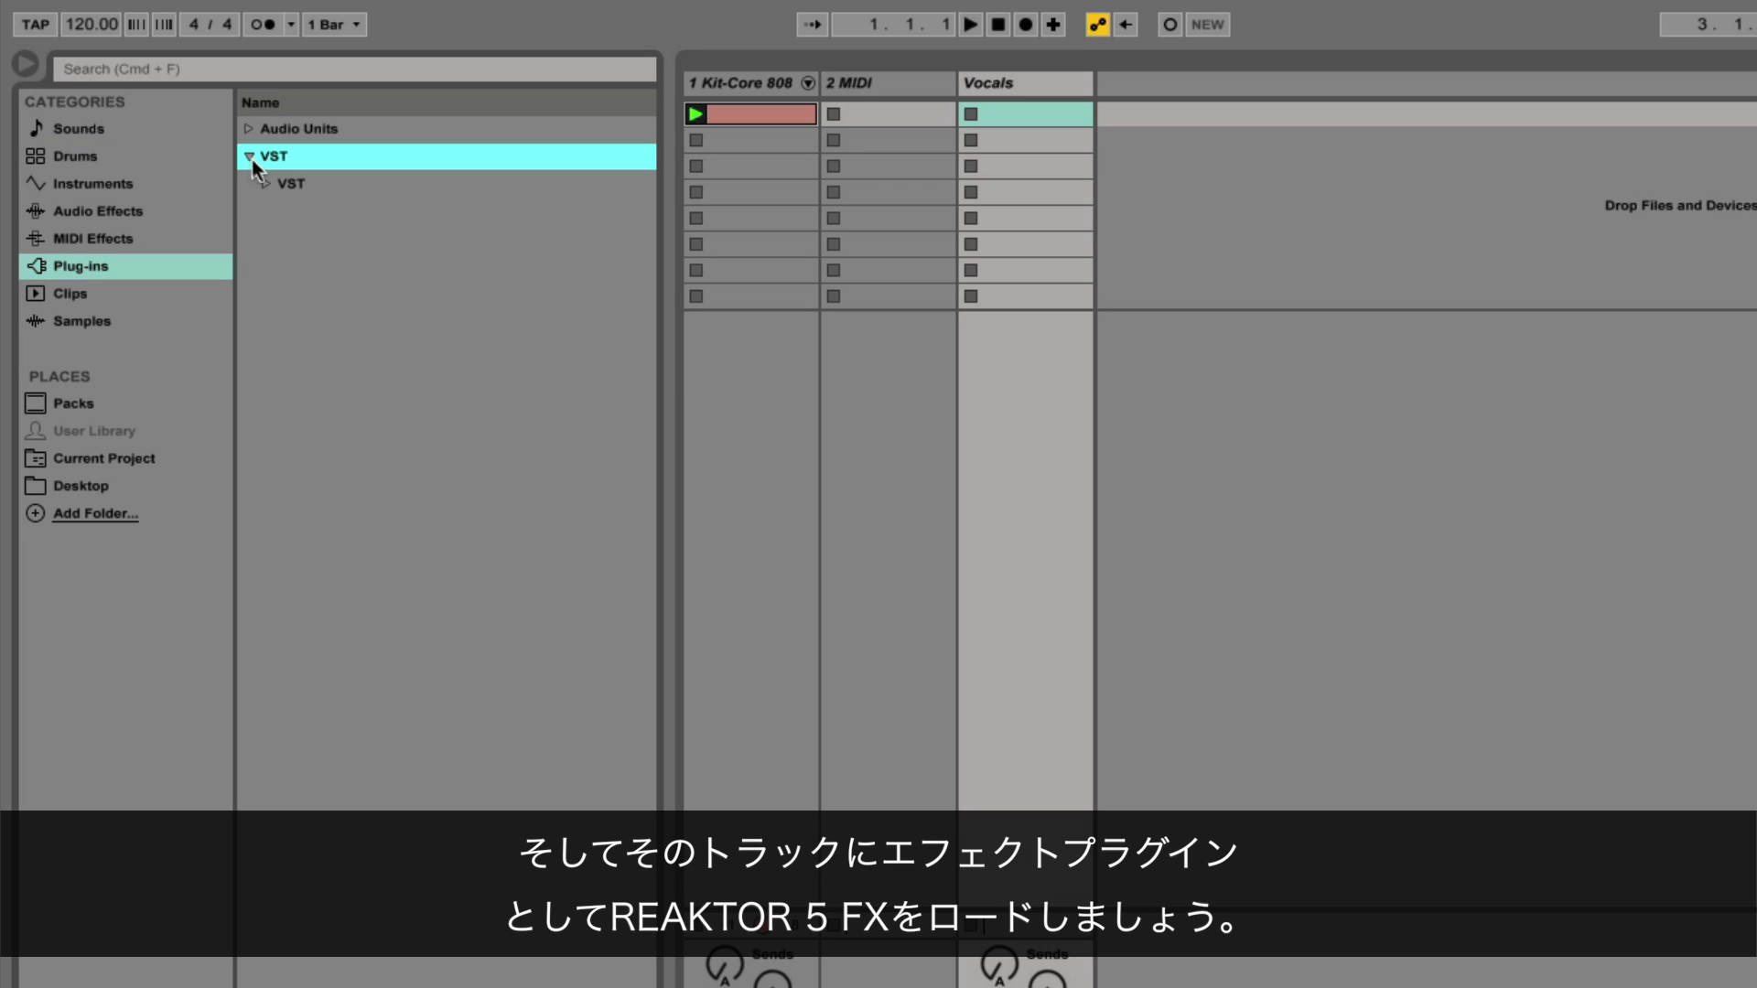
{"action": "left_click", "coordinate": [262, 185]}
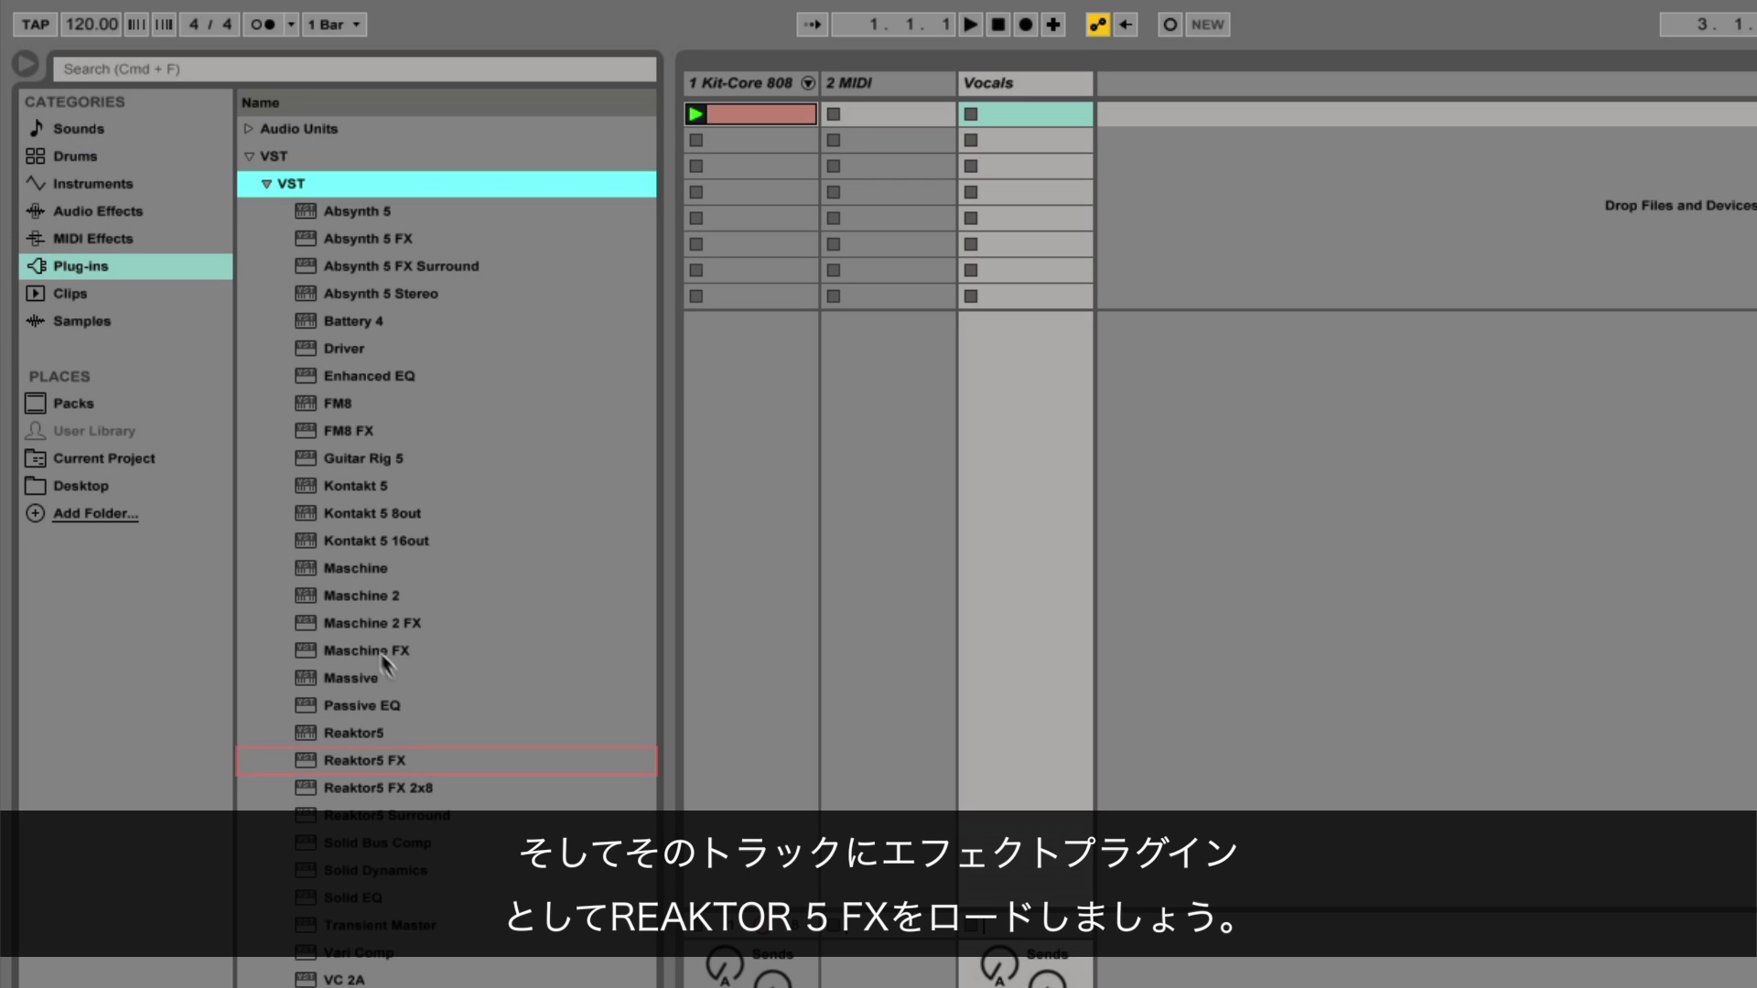
{"action": "left_click", "coordinate": [419, 758]}
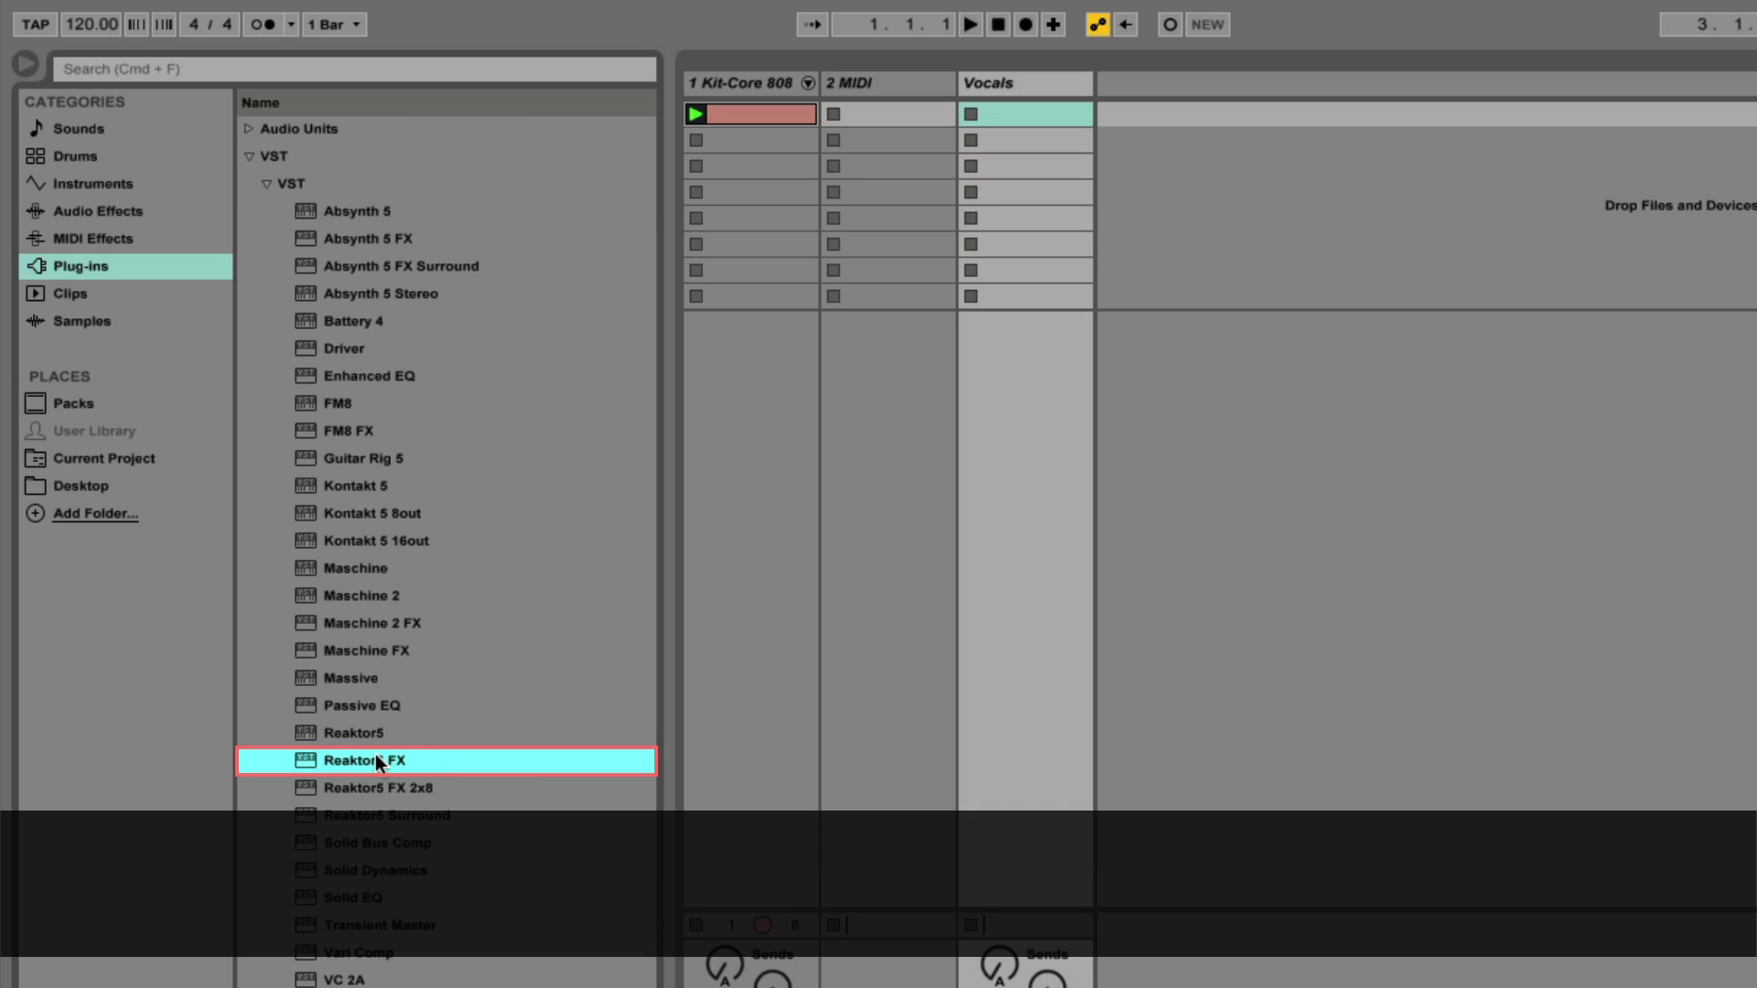
{"action": "left_click_drag", "start_coordinate": [378, 762], "coordinate": [1047, 99]}
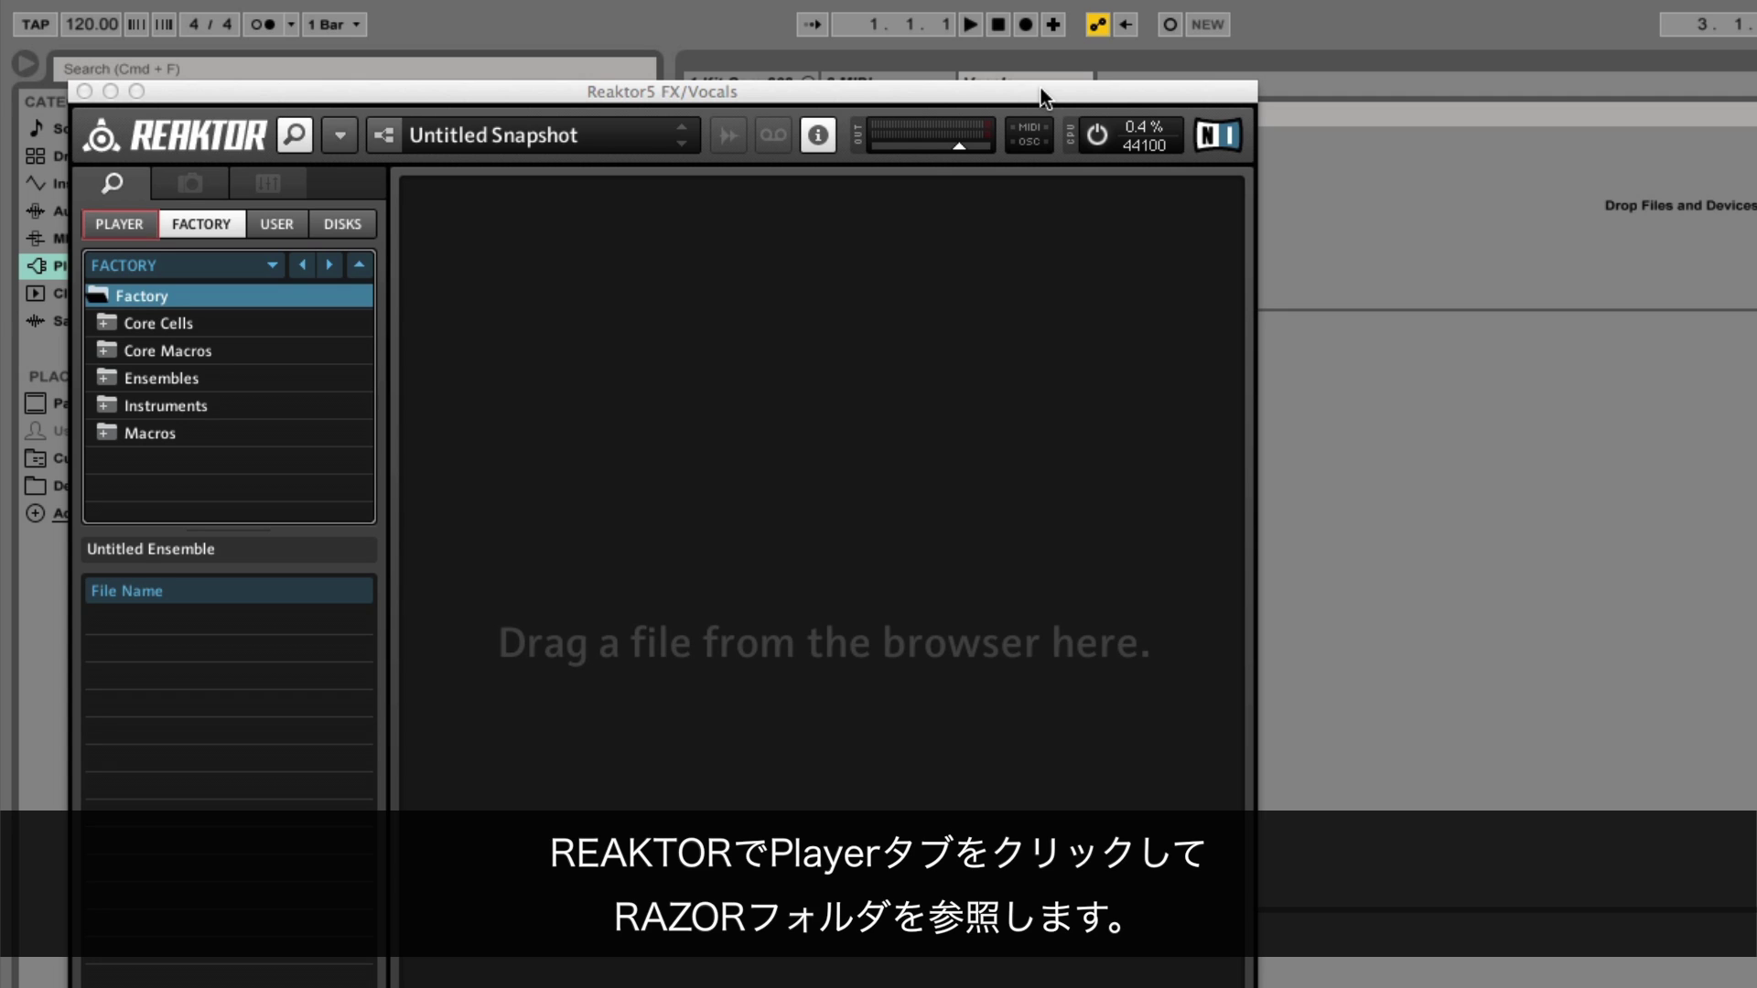
Load Razor.rkplr from the Player instruments into the empty Reaktor ensemble
{"action": "left_click", "coordinate": [126, 231]}
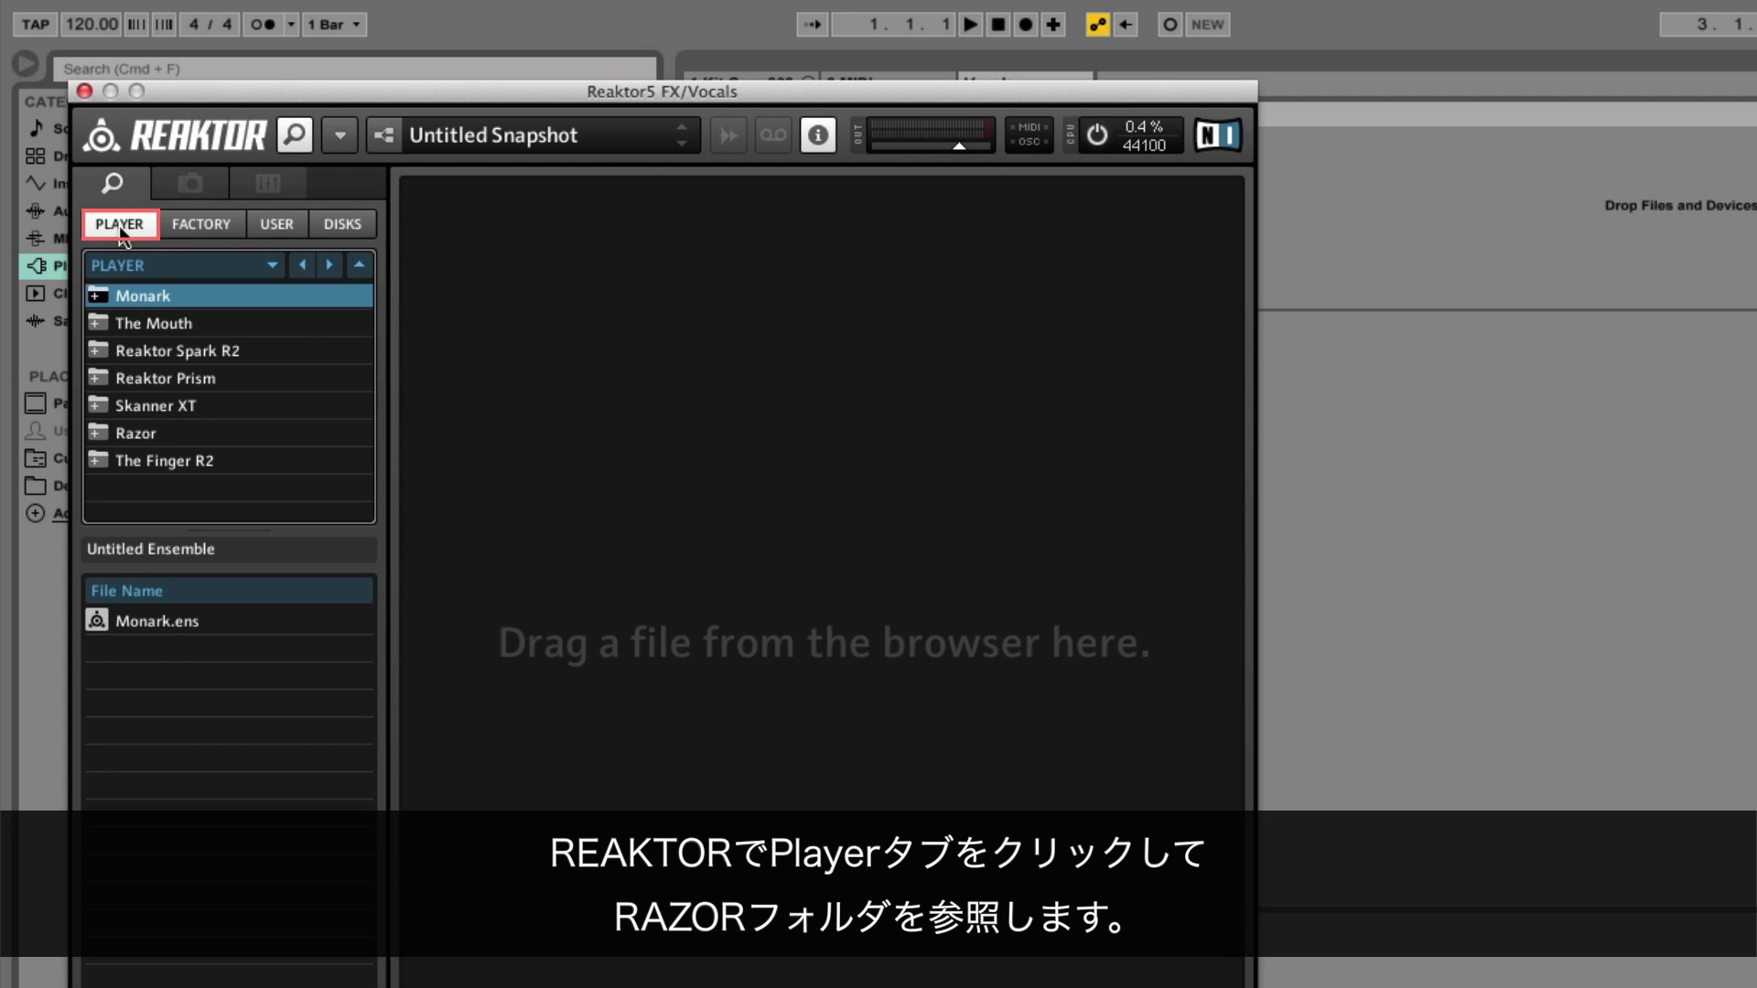
{"action": "left_click", "coordinate": [138, 436]}
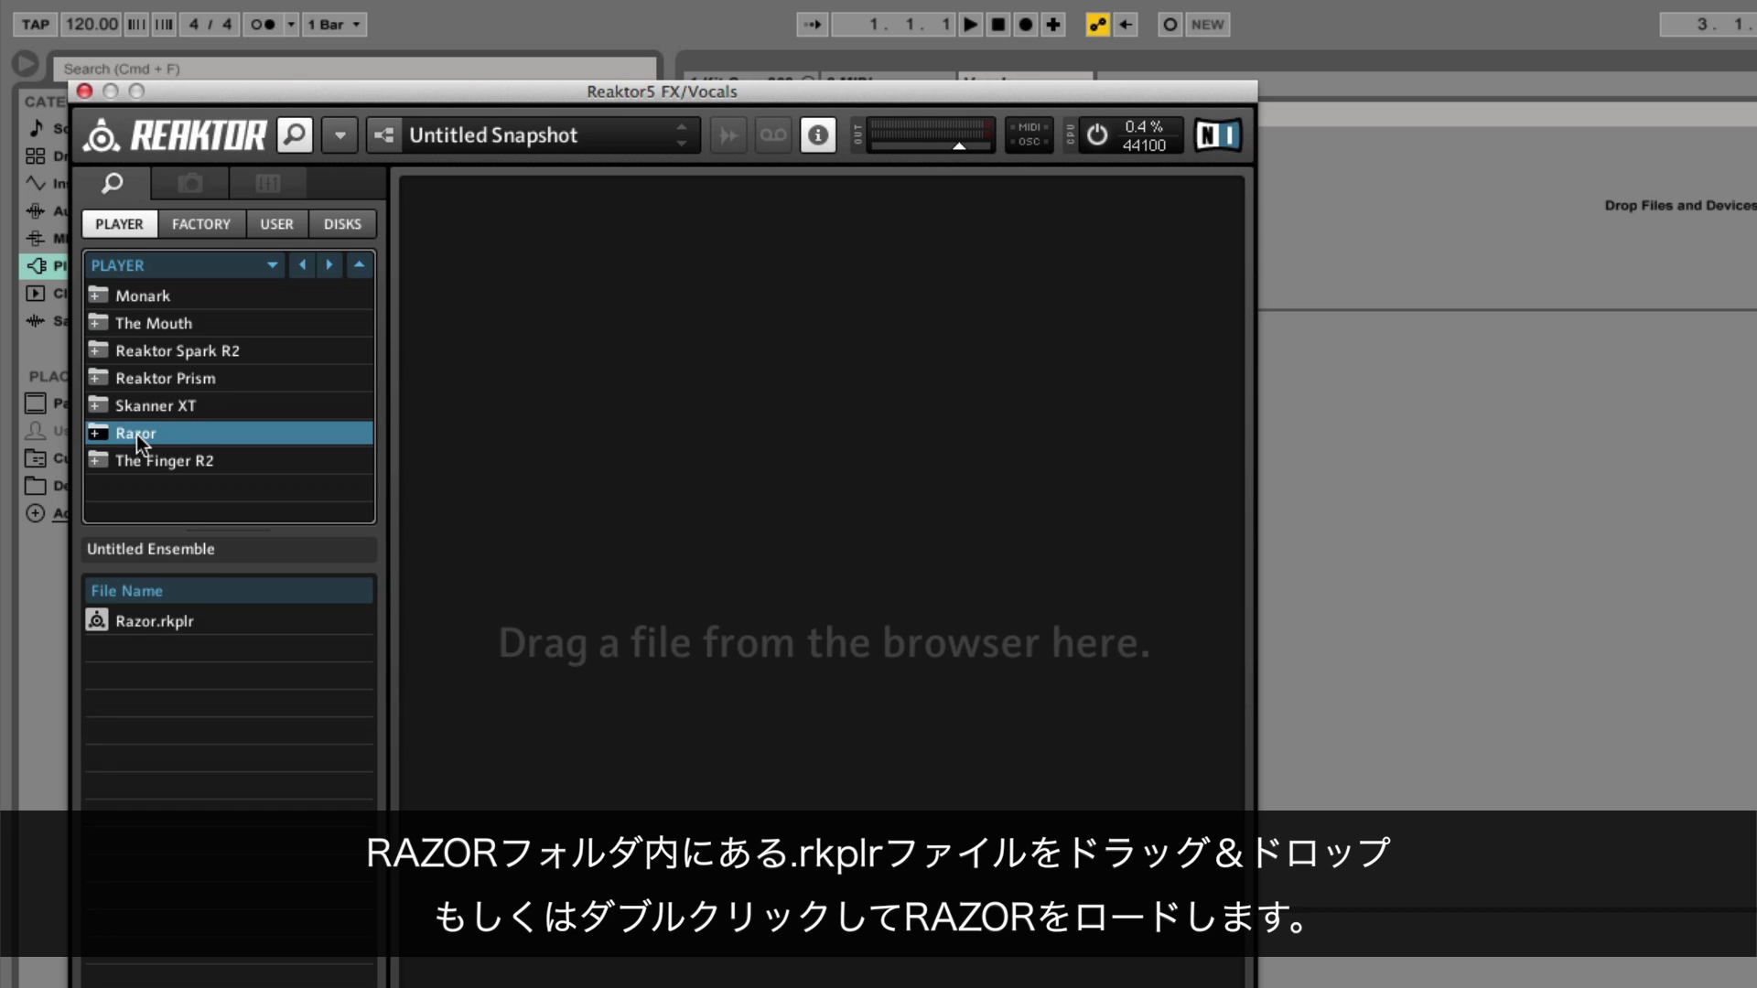
{"action": "left_click", "coordinate": [199, 630]}
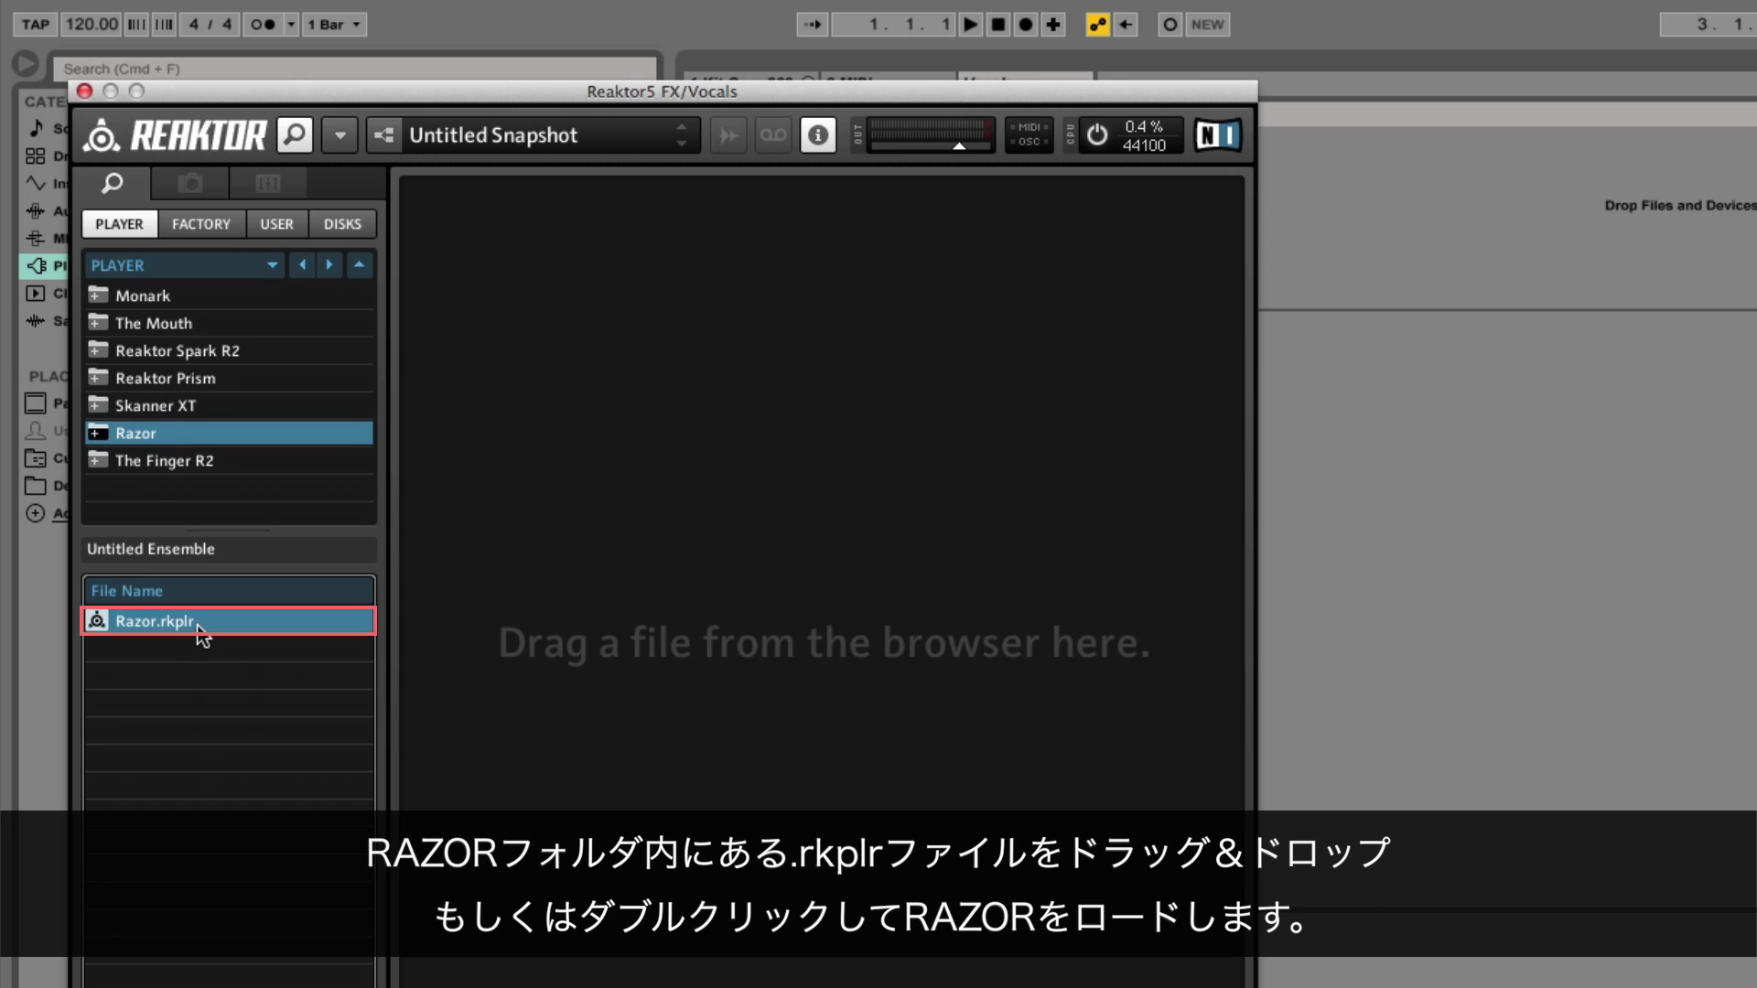
{"action": "left_click_drag", "start_coordinate": [183, 628], "coordinate": [592, 525]}
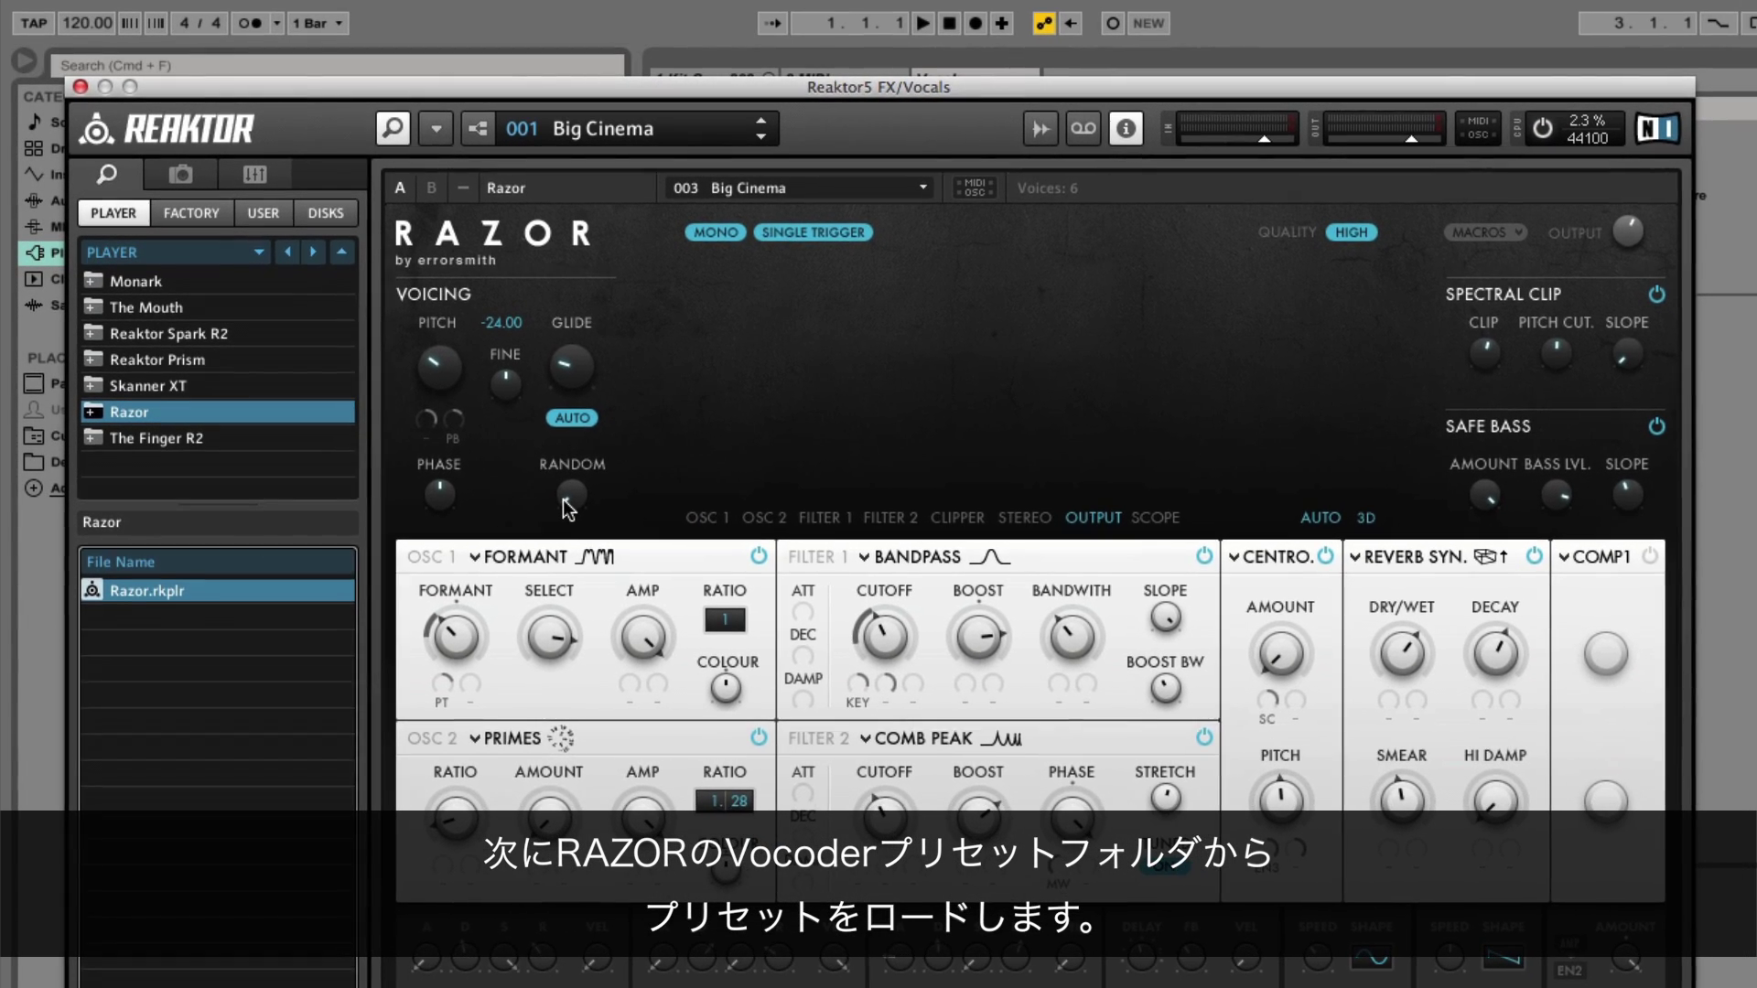
Choose Razor's 8: Vocoder > Culsify preset and close the Reaktor window
{"action": "left_click", "coordinate": [669, 131]}
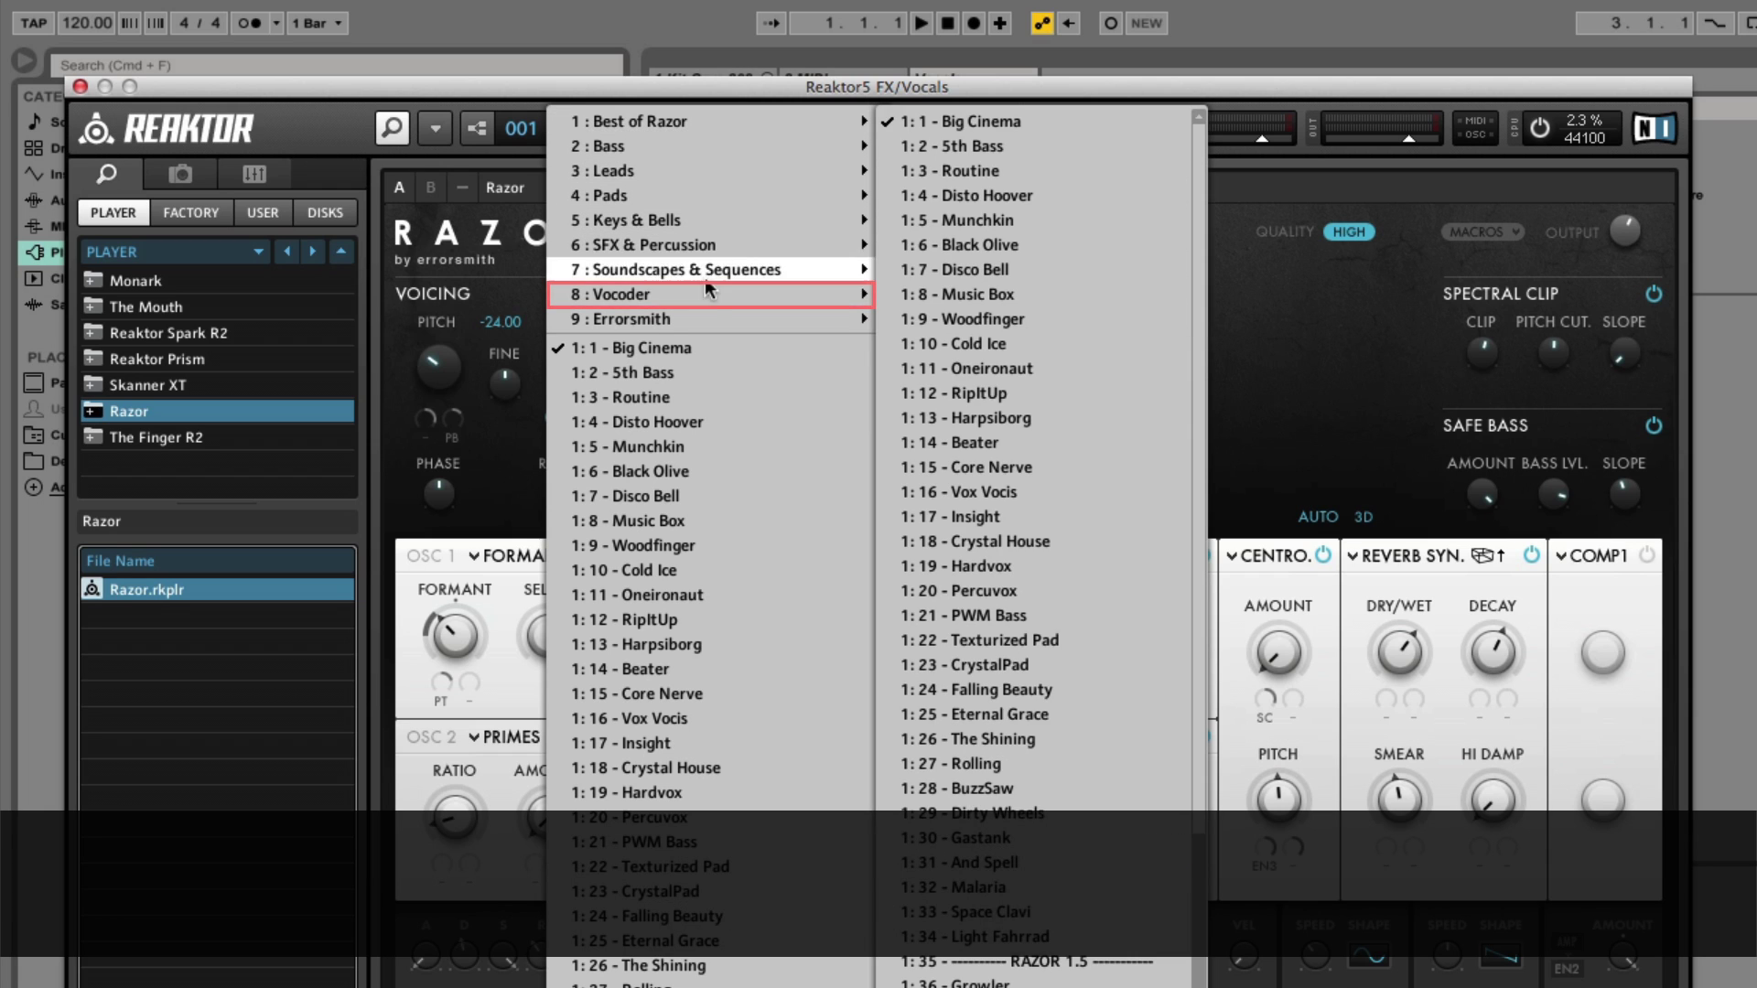
{"action": "mouse_move", "coordinate": [706, 293]}
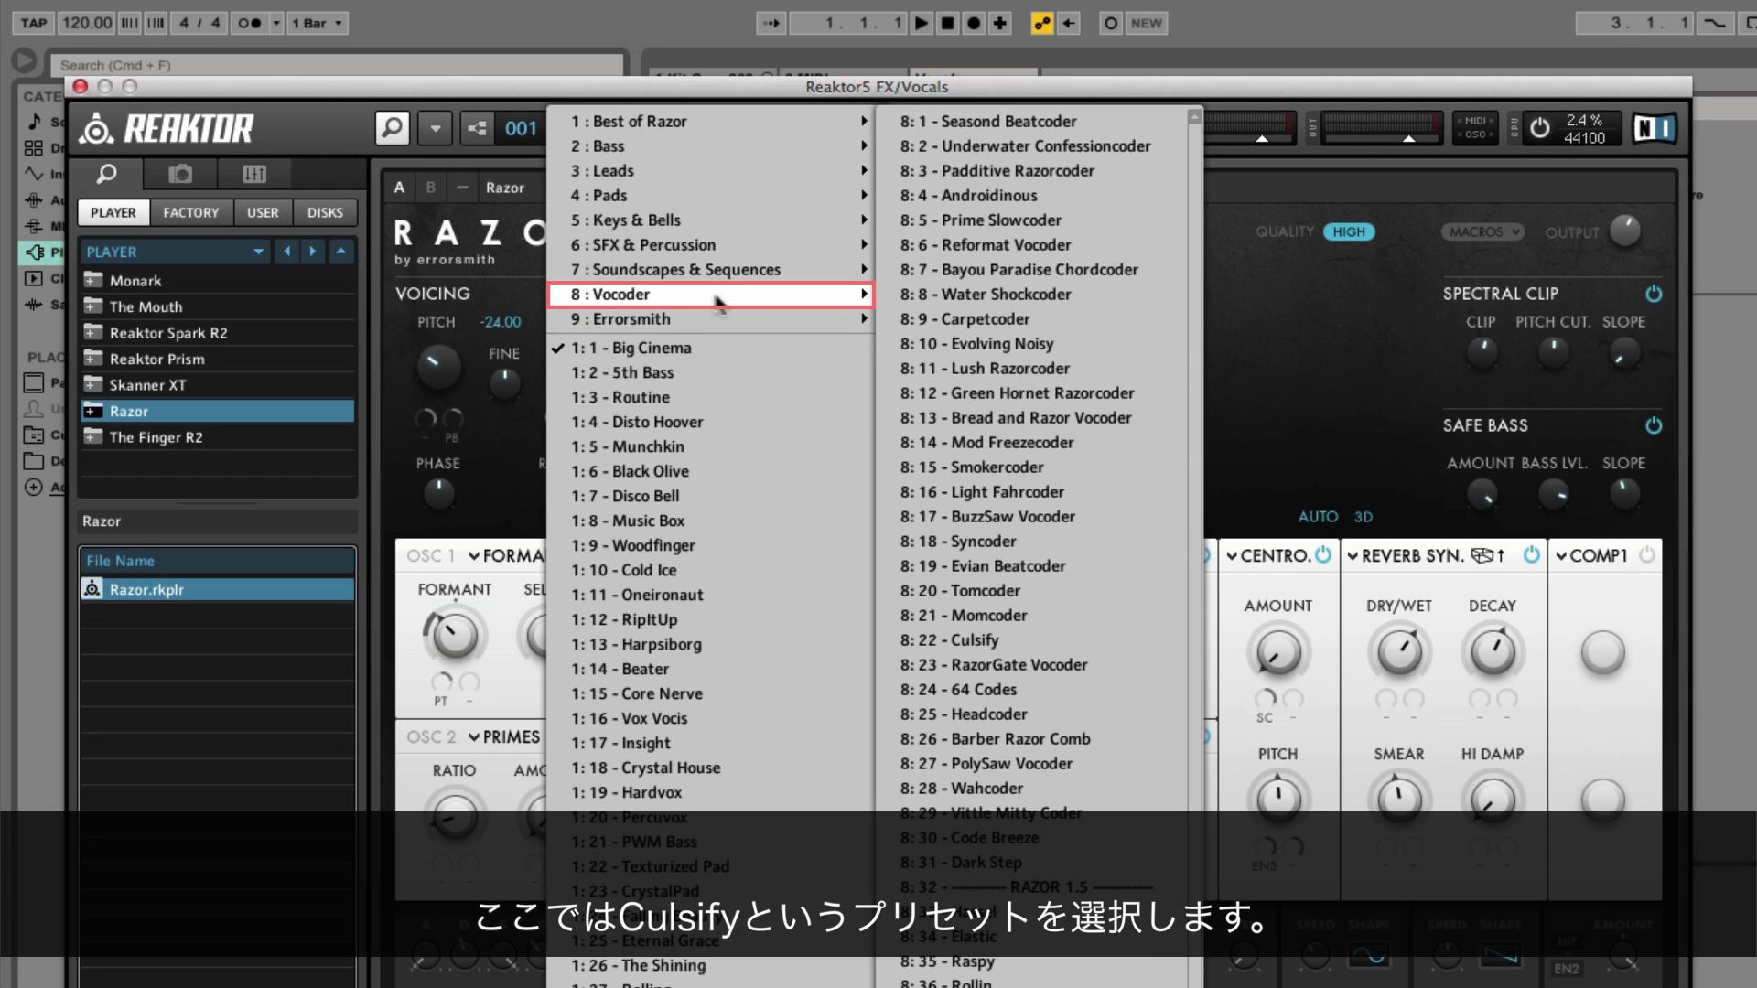
{"action": "left_click", "coordinate": [1017, 640]}
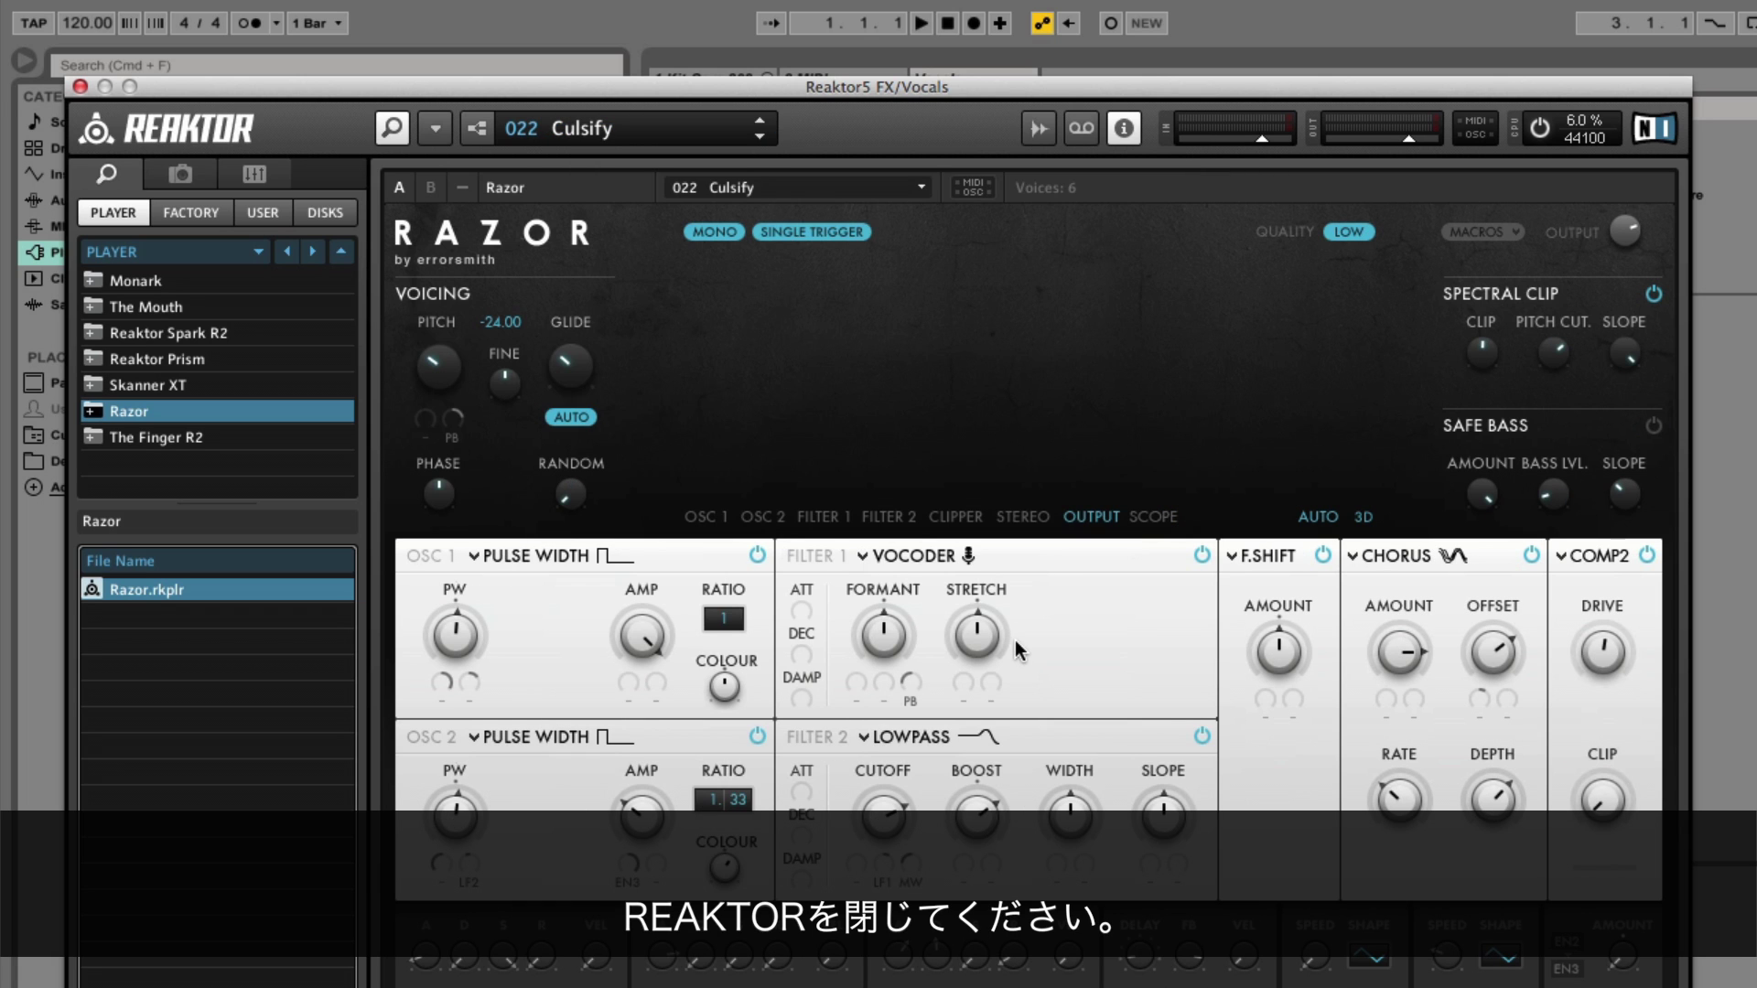
{"action": "left_click", "coordinate": [81, 86]}
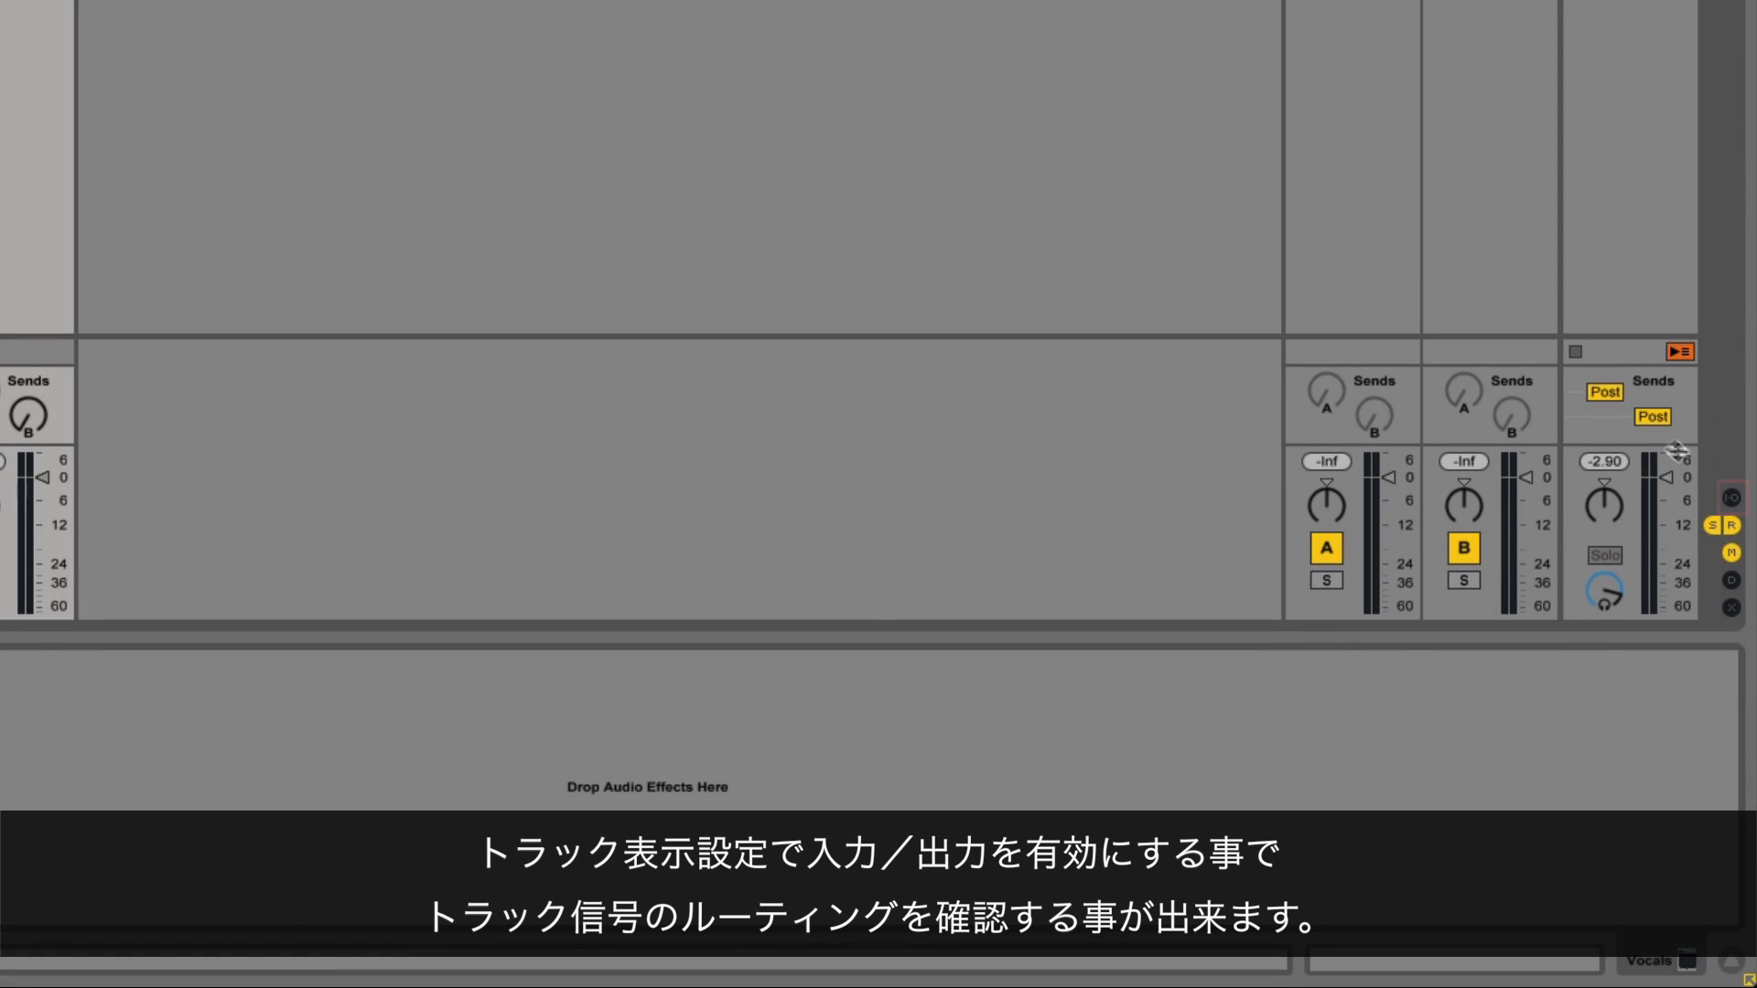
Show the routing section and set the 2 MIDI track's MIDI To output to Vocals (1-Reaktor5 FX)
{"action": "left_click", "coordinate": [1732, 500]}
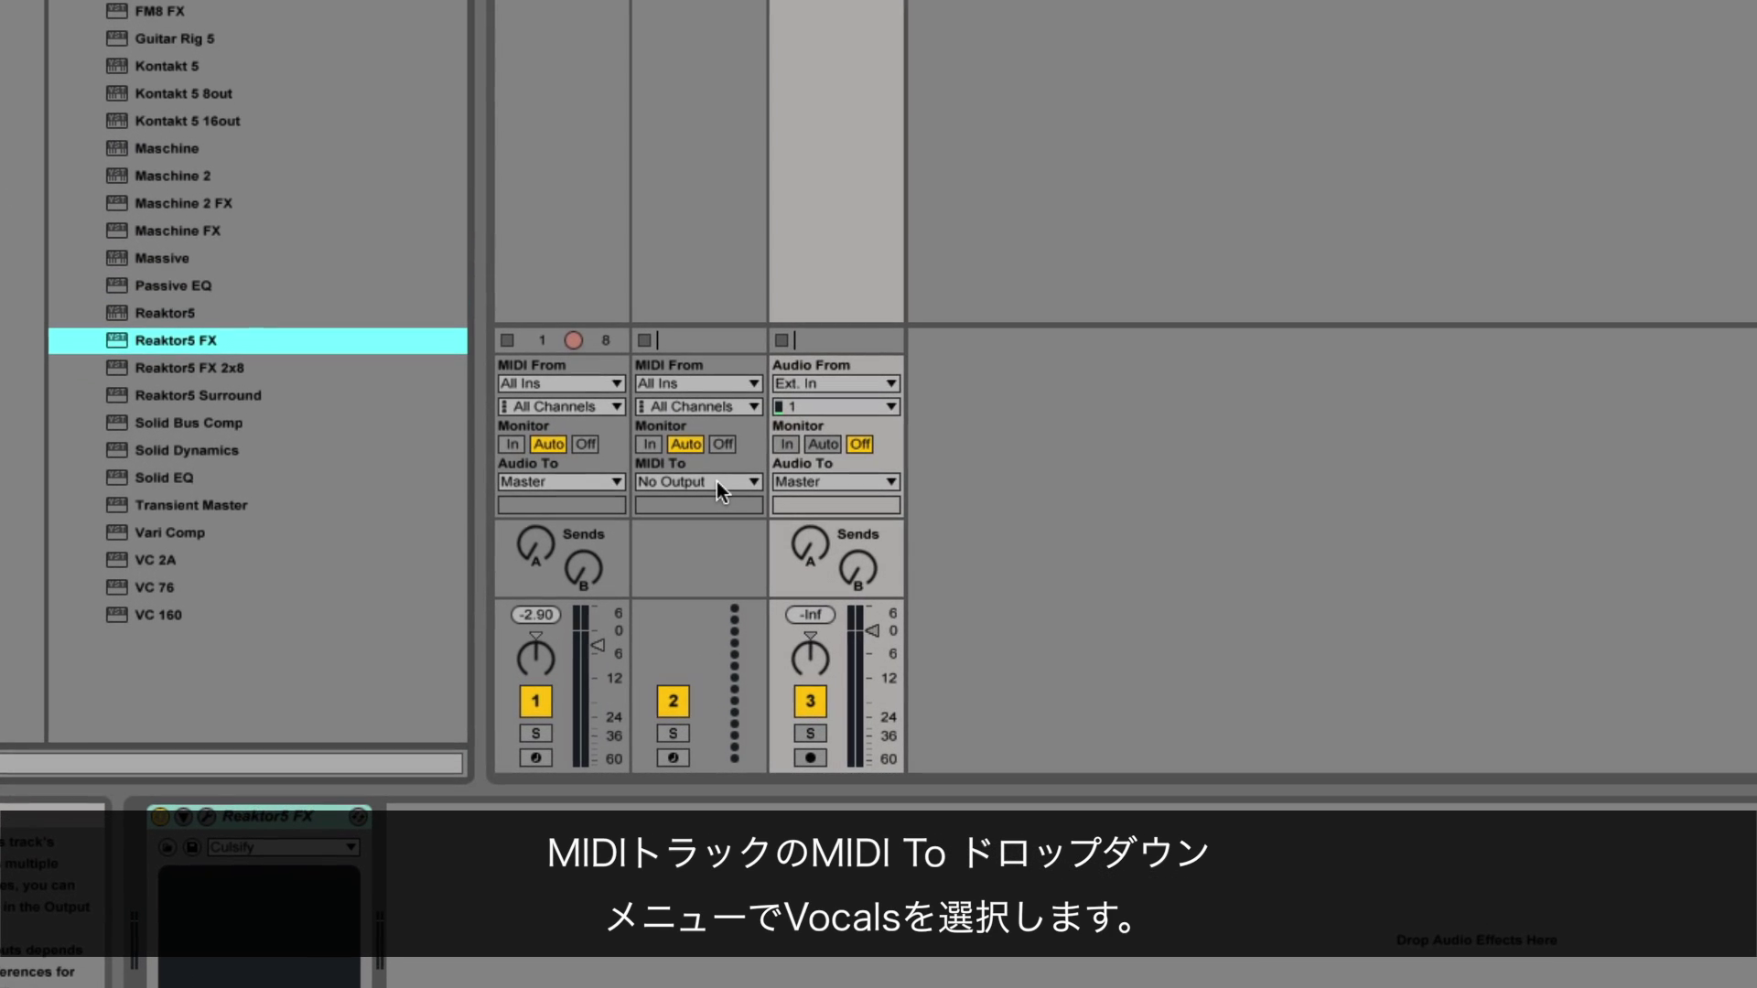
{"action": "left_click", "coordinate": [717, 482]}
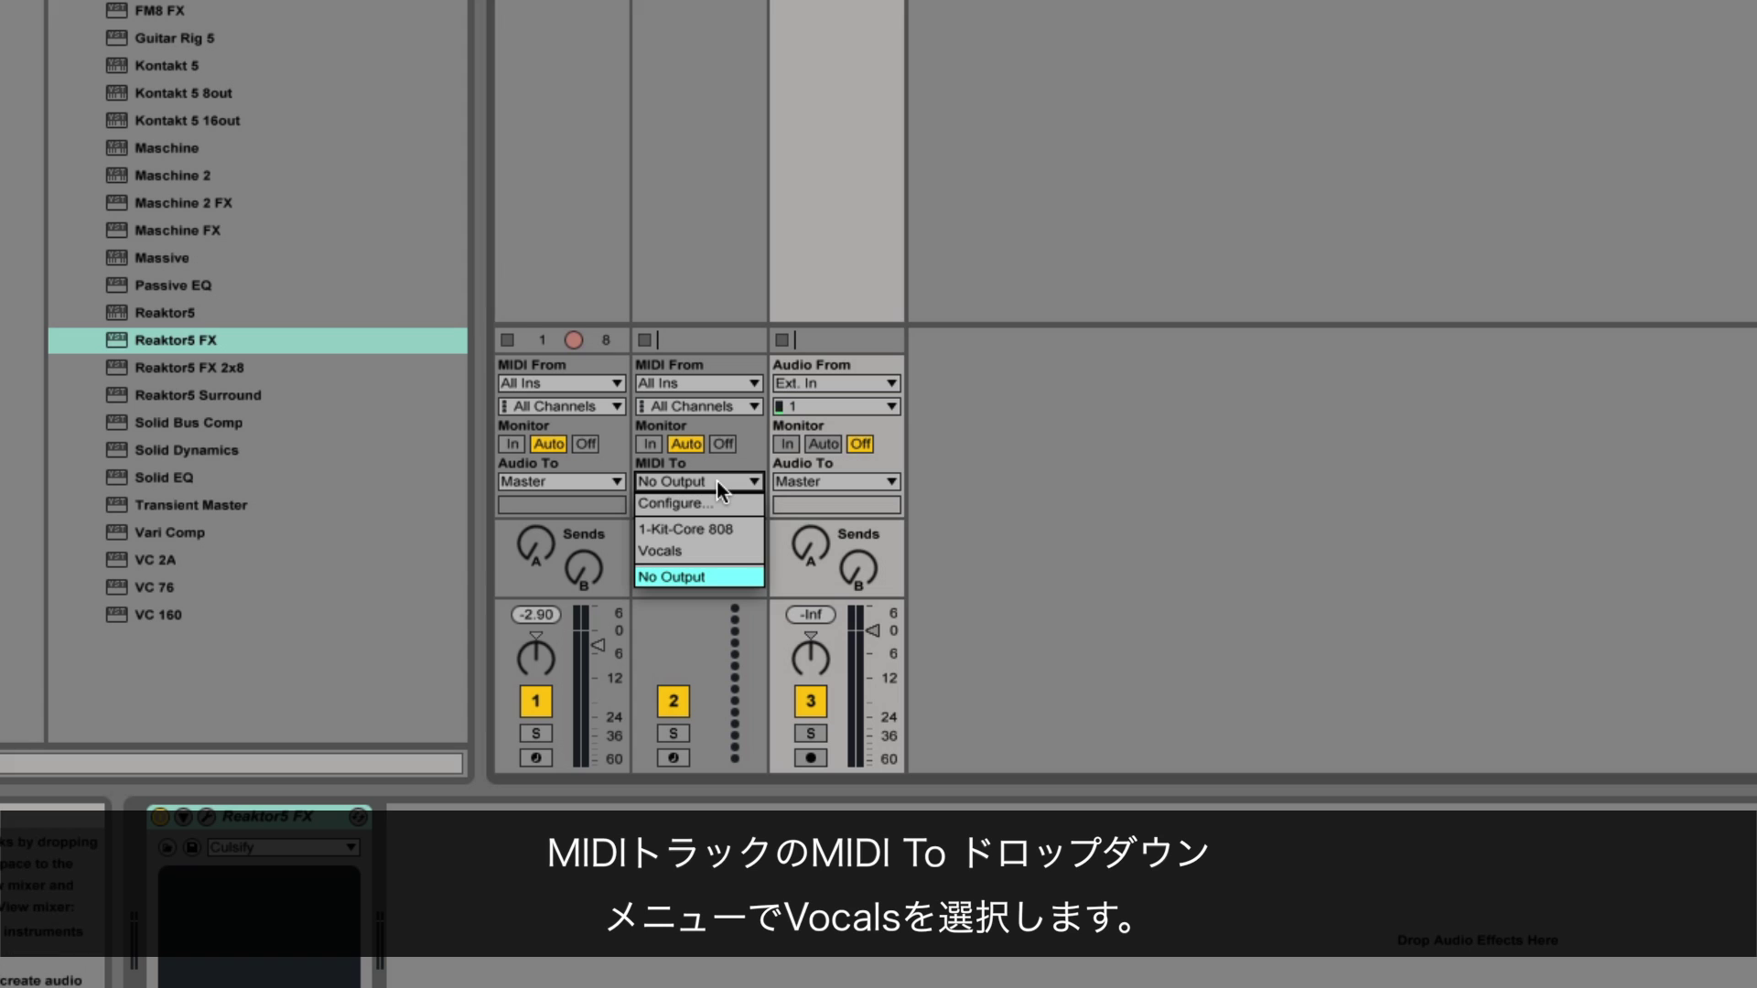
{"action": "left_click", "coordinate": [697, 552]}
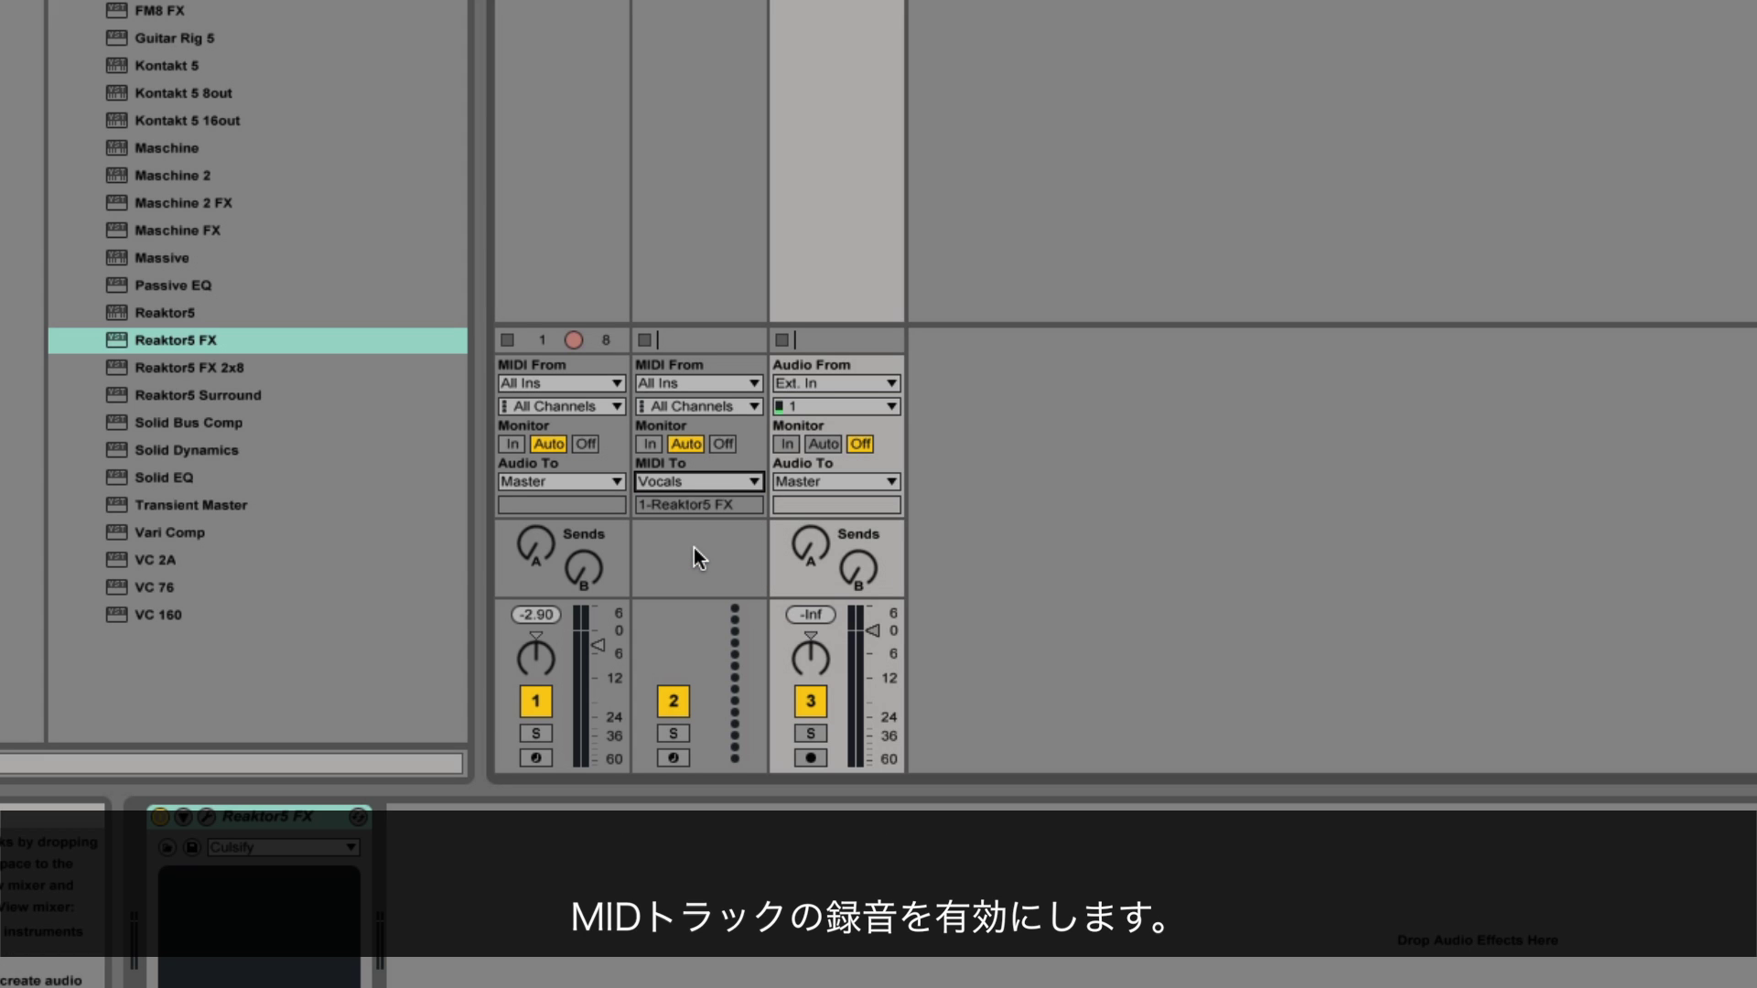
Arm the 2 MIDI track, keep Vocals on input channel 1, and set its Monitor to In
{"action": "left_click", "coordinate": [679, 761]}
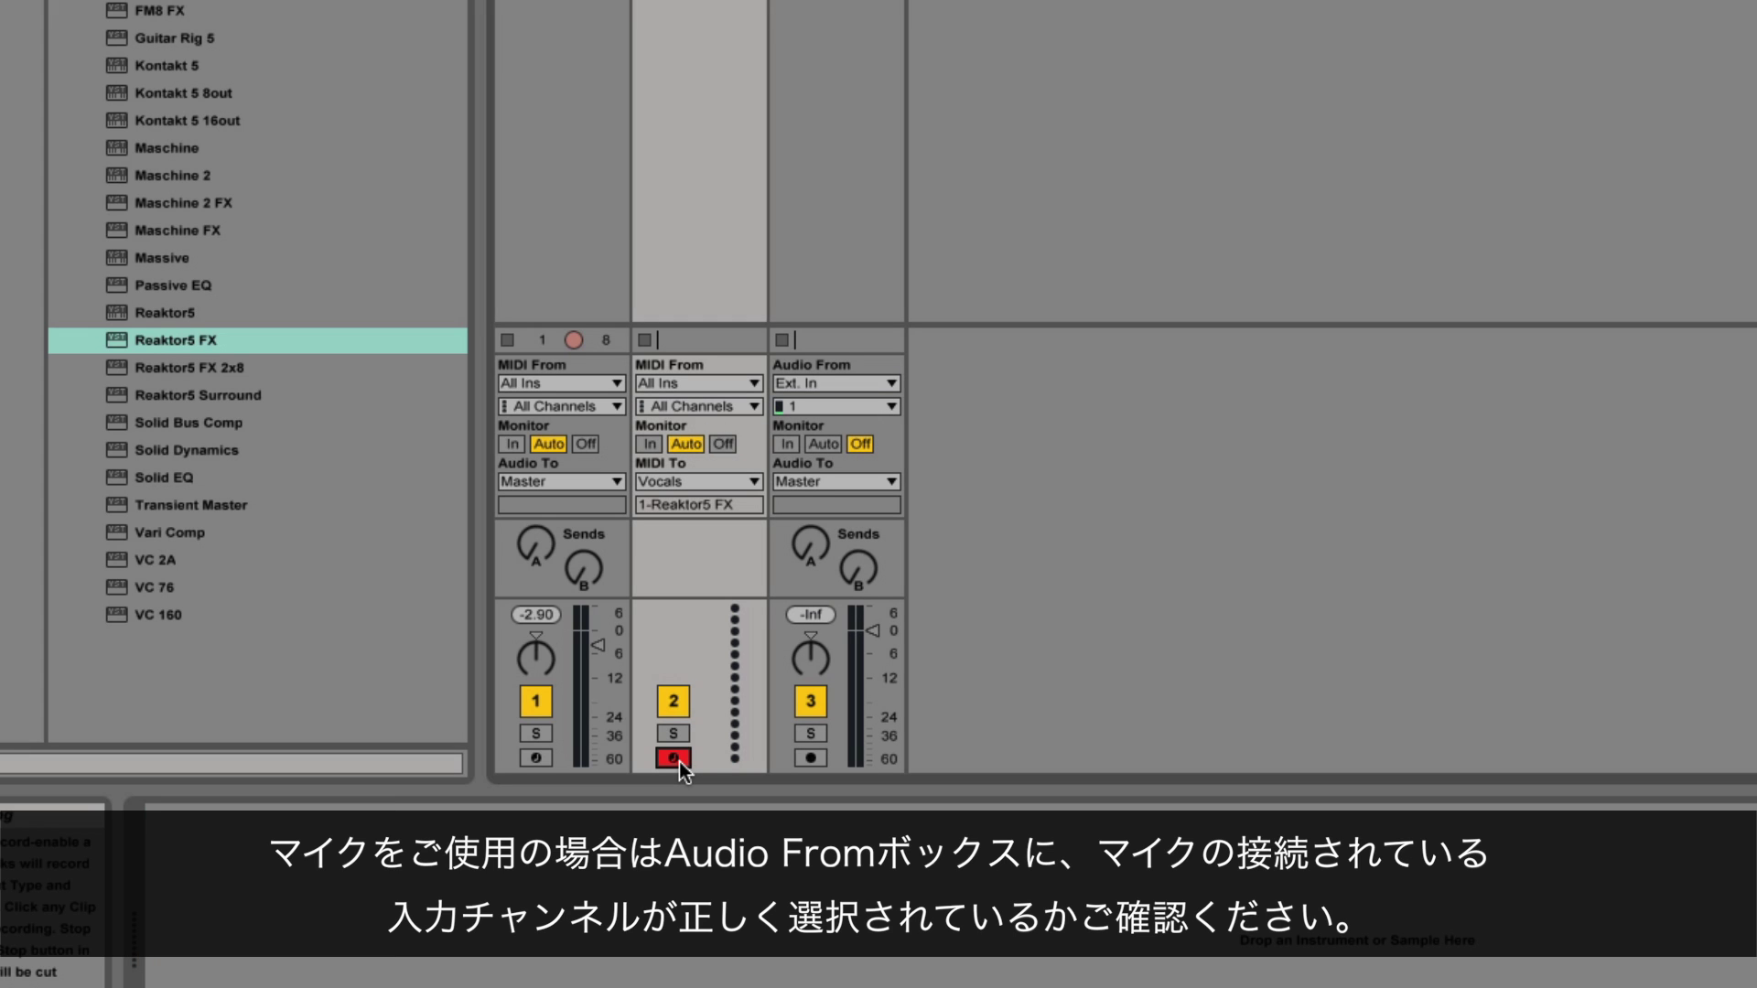
{"action": "left_click", "coordinate": [875, 408]}
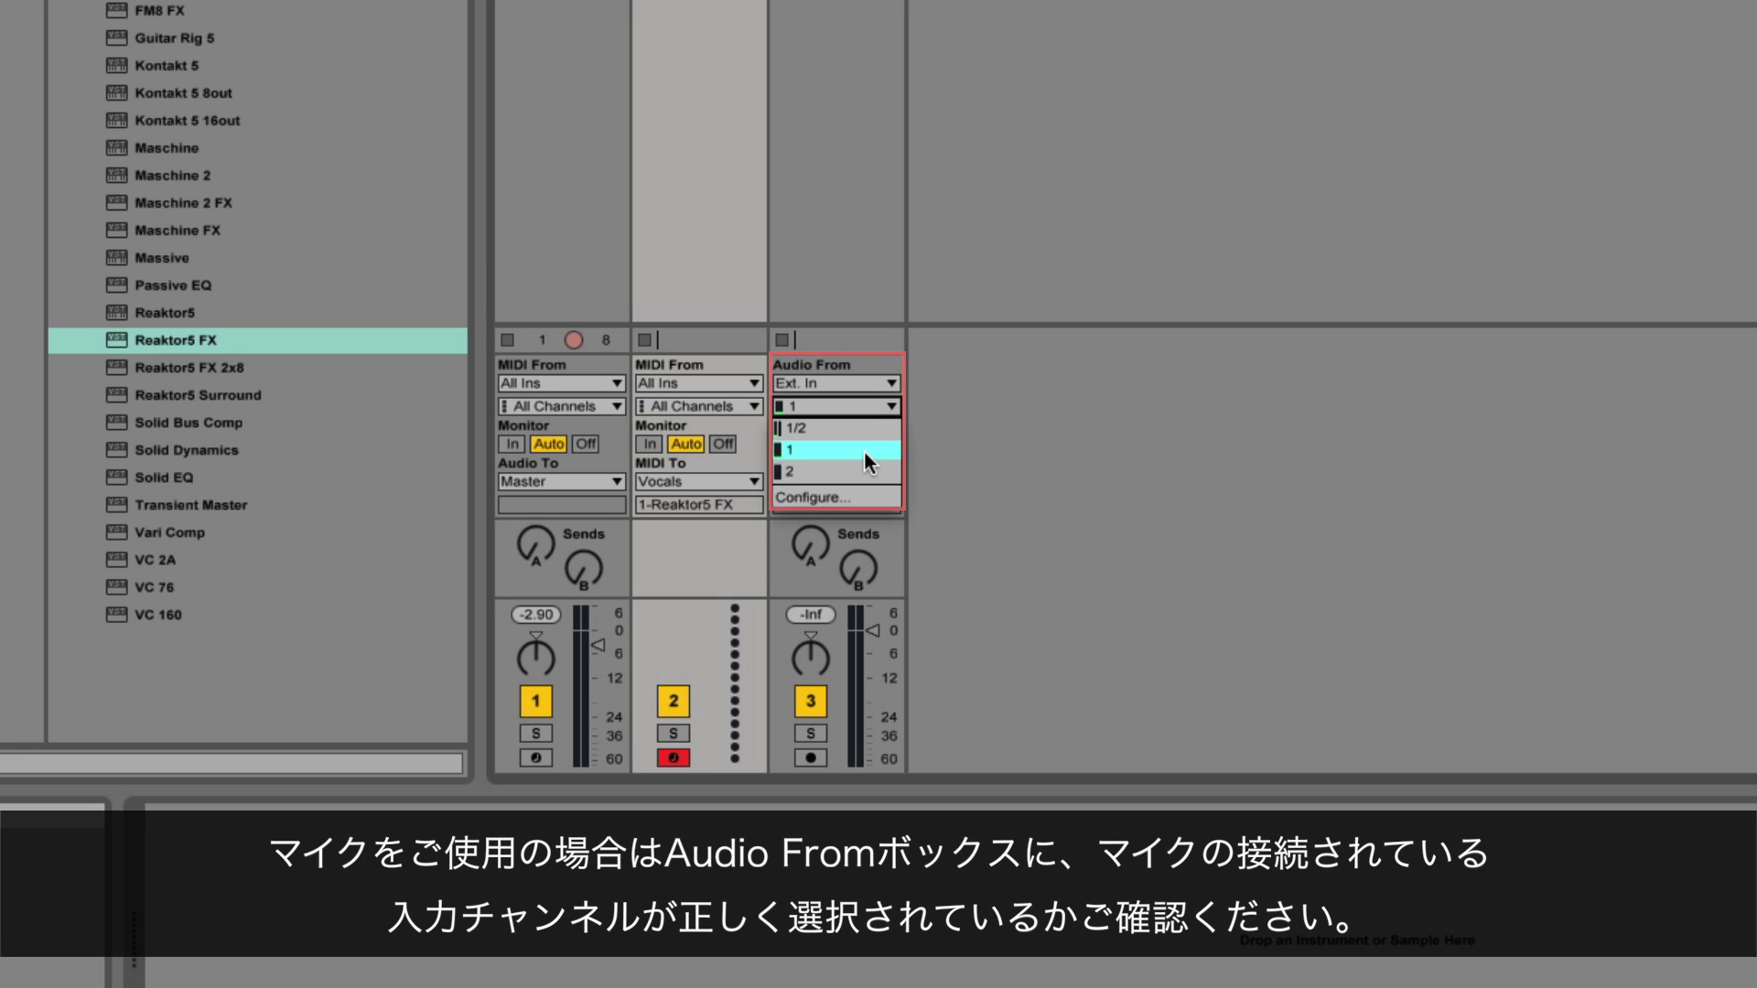
{"action": "left_click", "coordinate": [864, 450]}
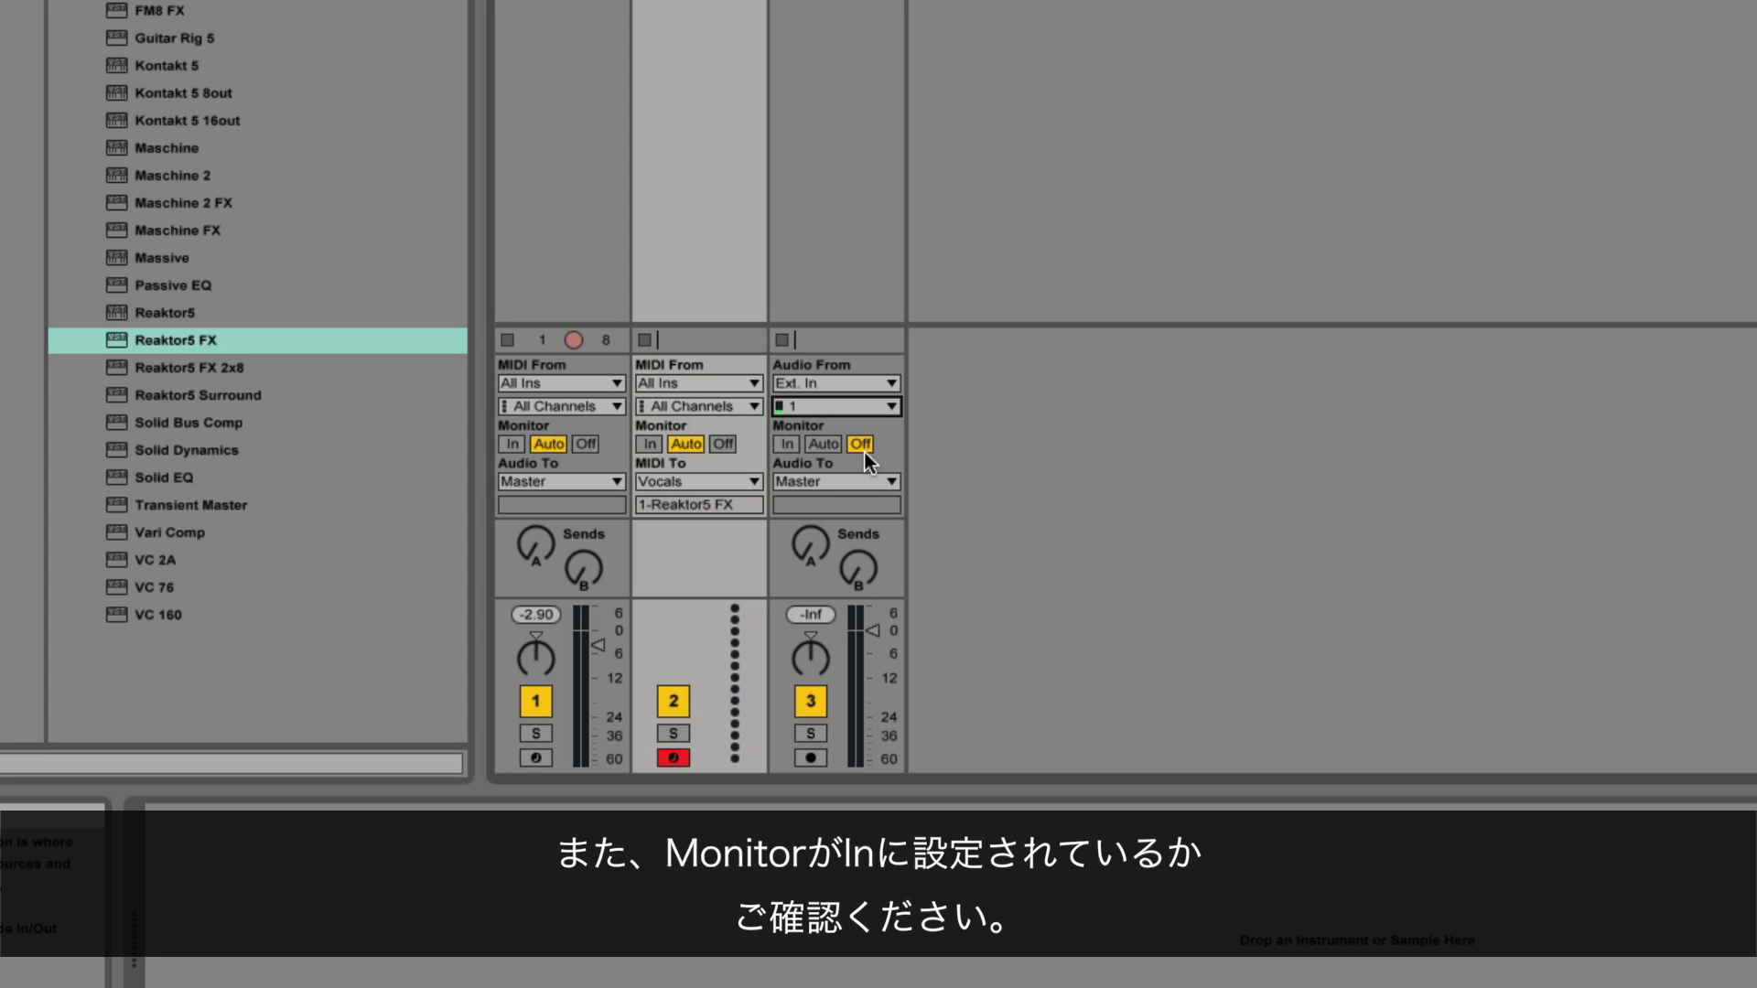
{"action": "left_click", "coordinate": [784, 444]}
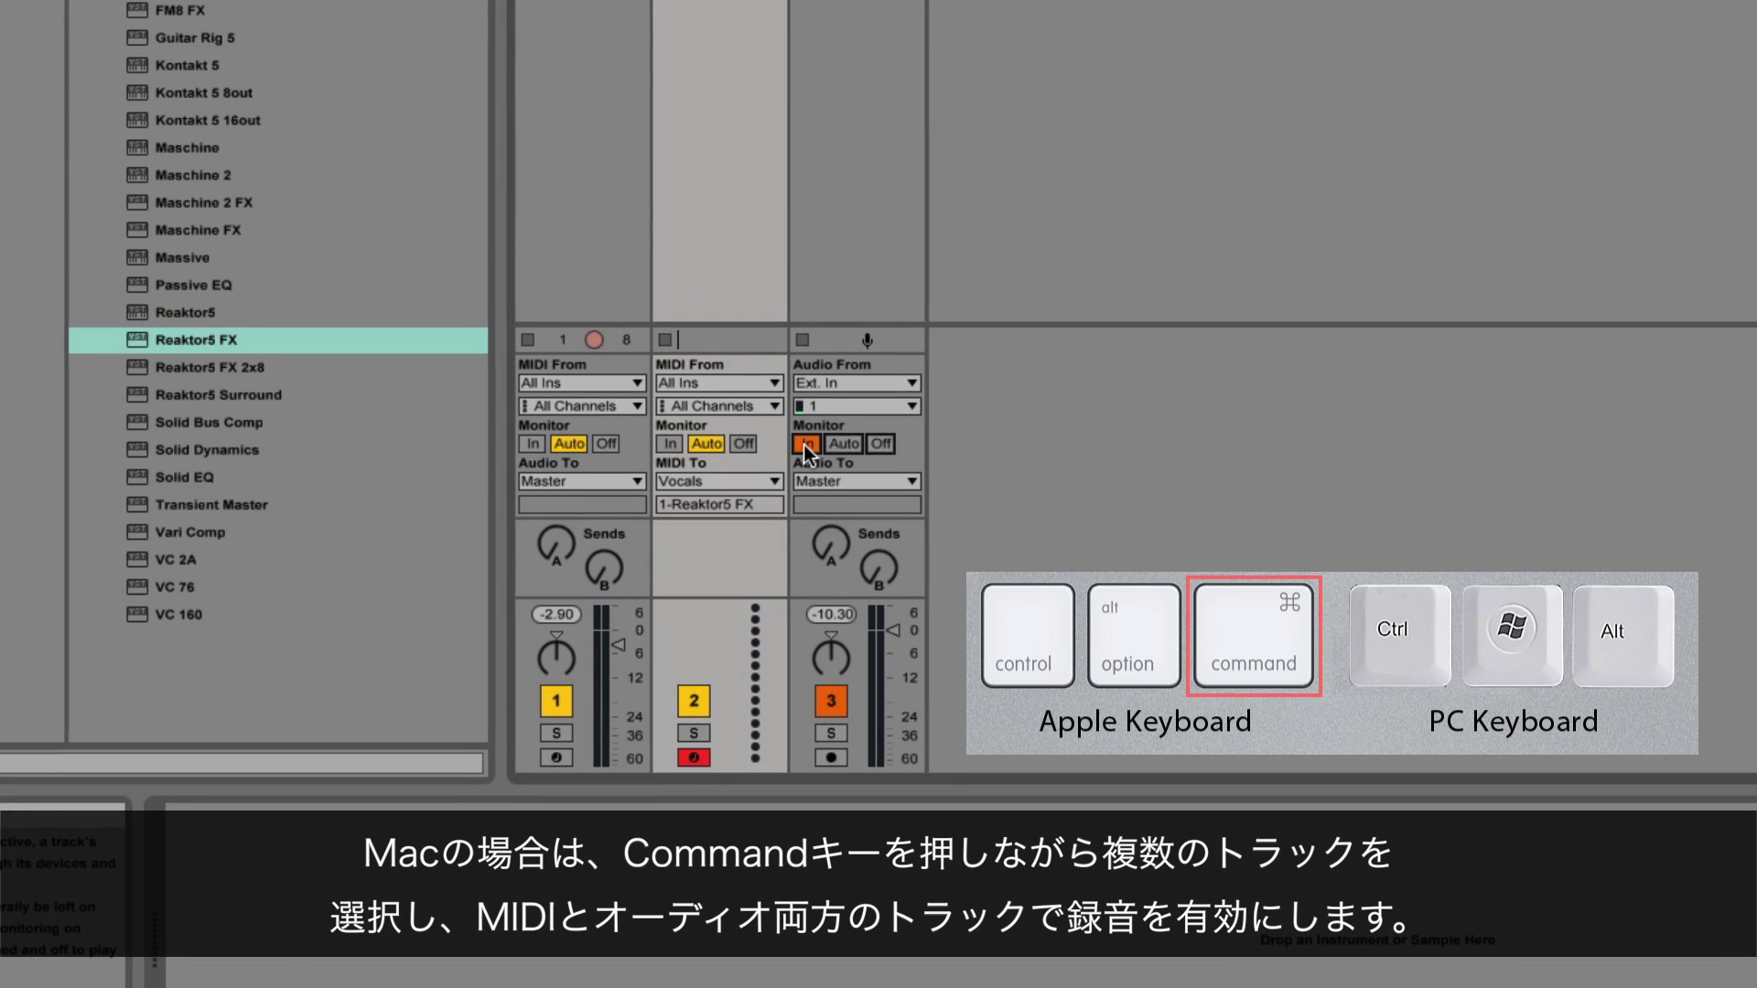
Ctrl-click the Vocals Arm button so tracks 2 and 3 are both record-armed
{"action": "left_click", "coordinate": [831, 757], "text": "super"}
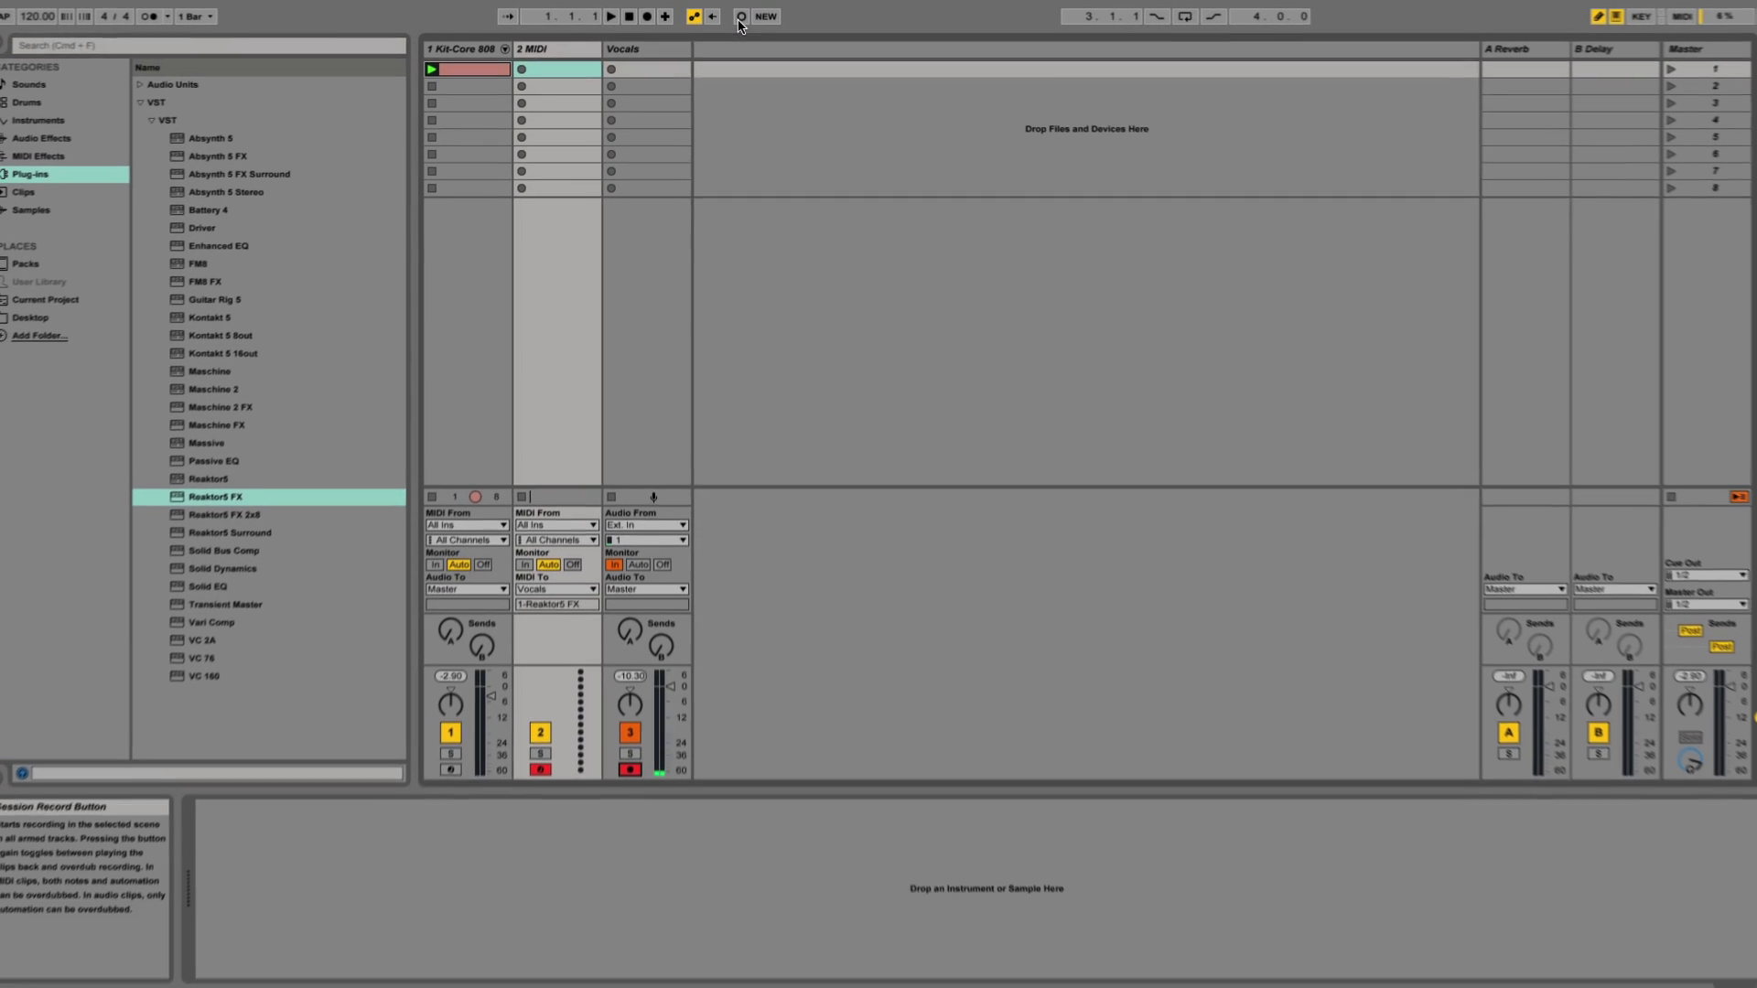
Start and stop Session Record, capturing the 2-MIDI and Vocals-3 clips in scene 1
{"action": "left_click", "coordinate": [742, 17]}
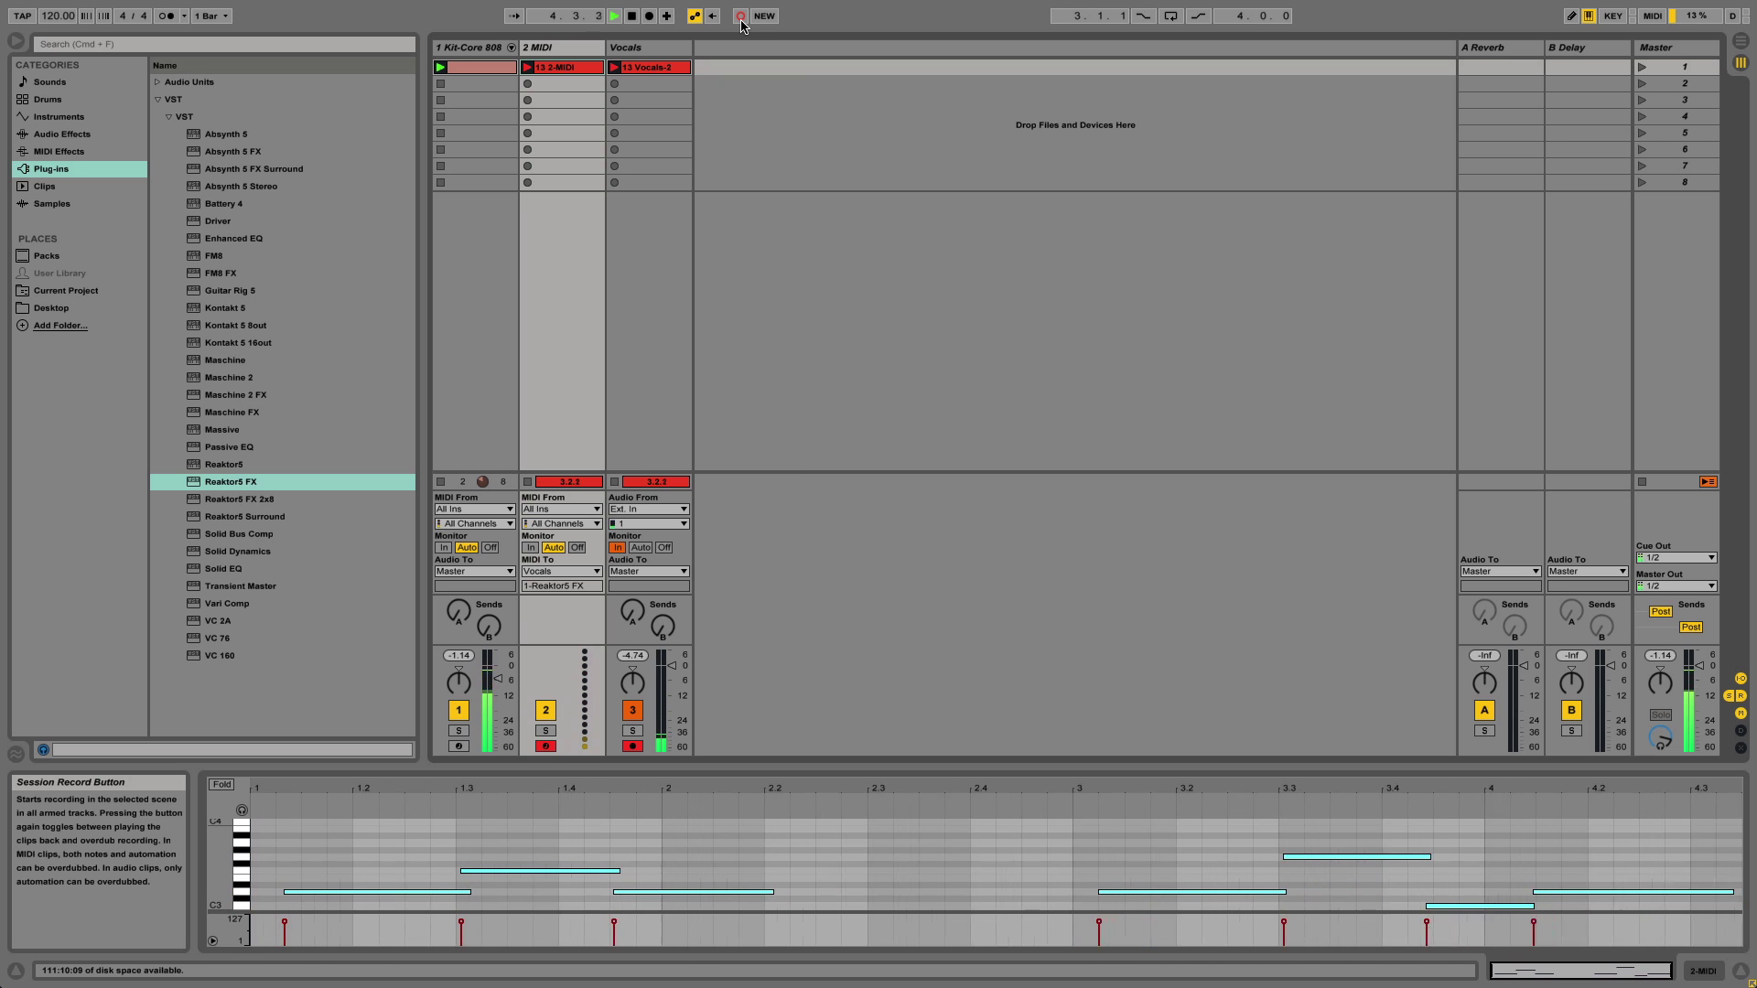
{"action": "left_click", "coordinate": [742, 16]}
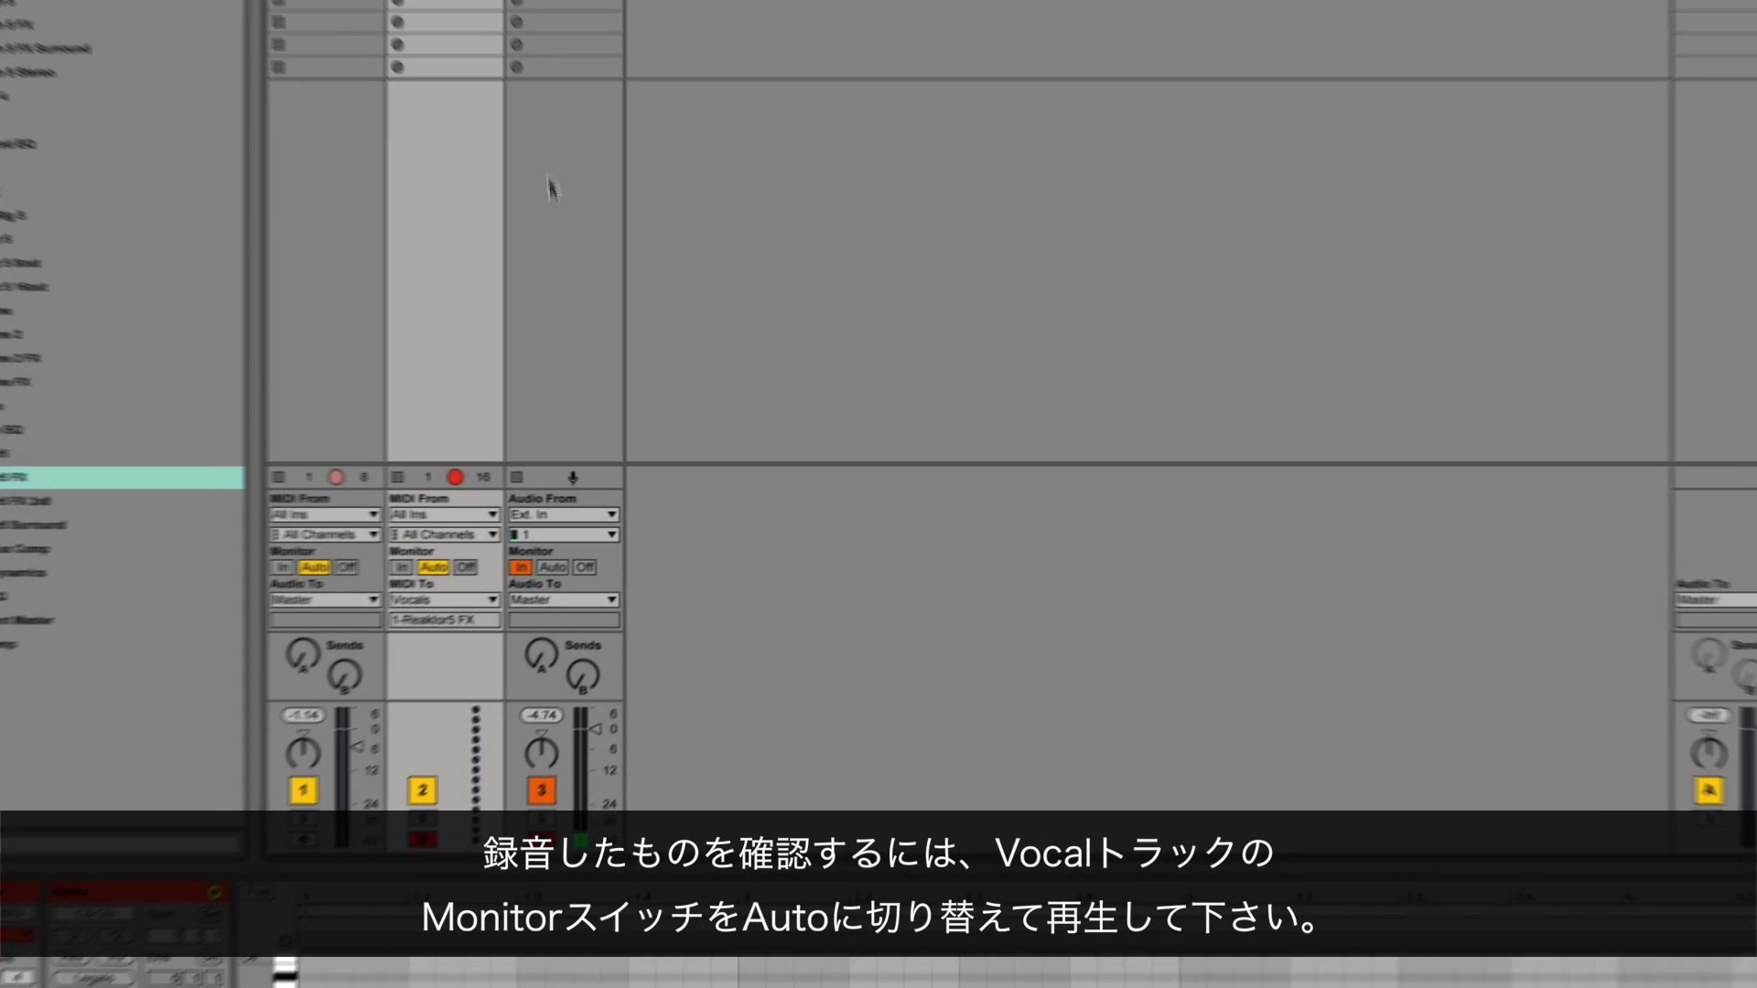
Set the Vocals Monitor switch to Auto and start transport playback
{"action": "left_click", "coordinate": [502, 578]}
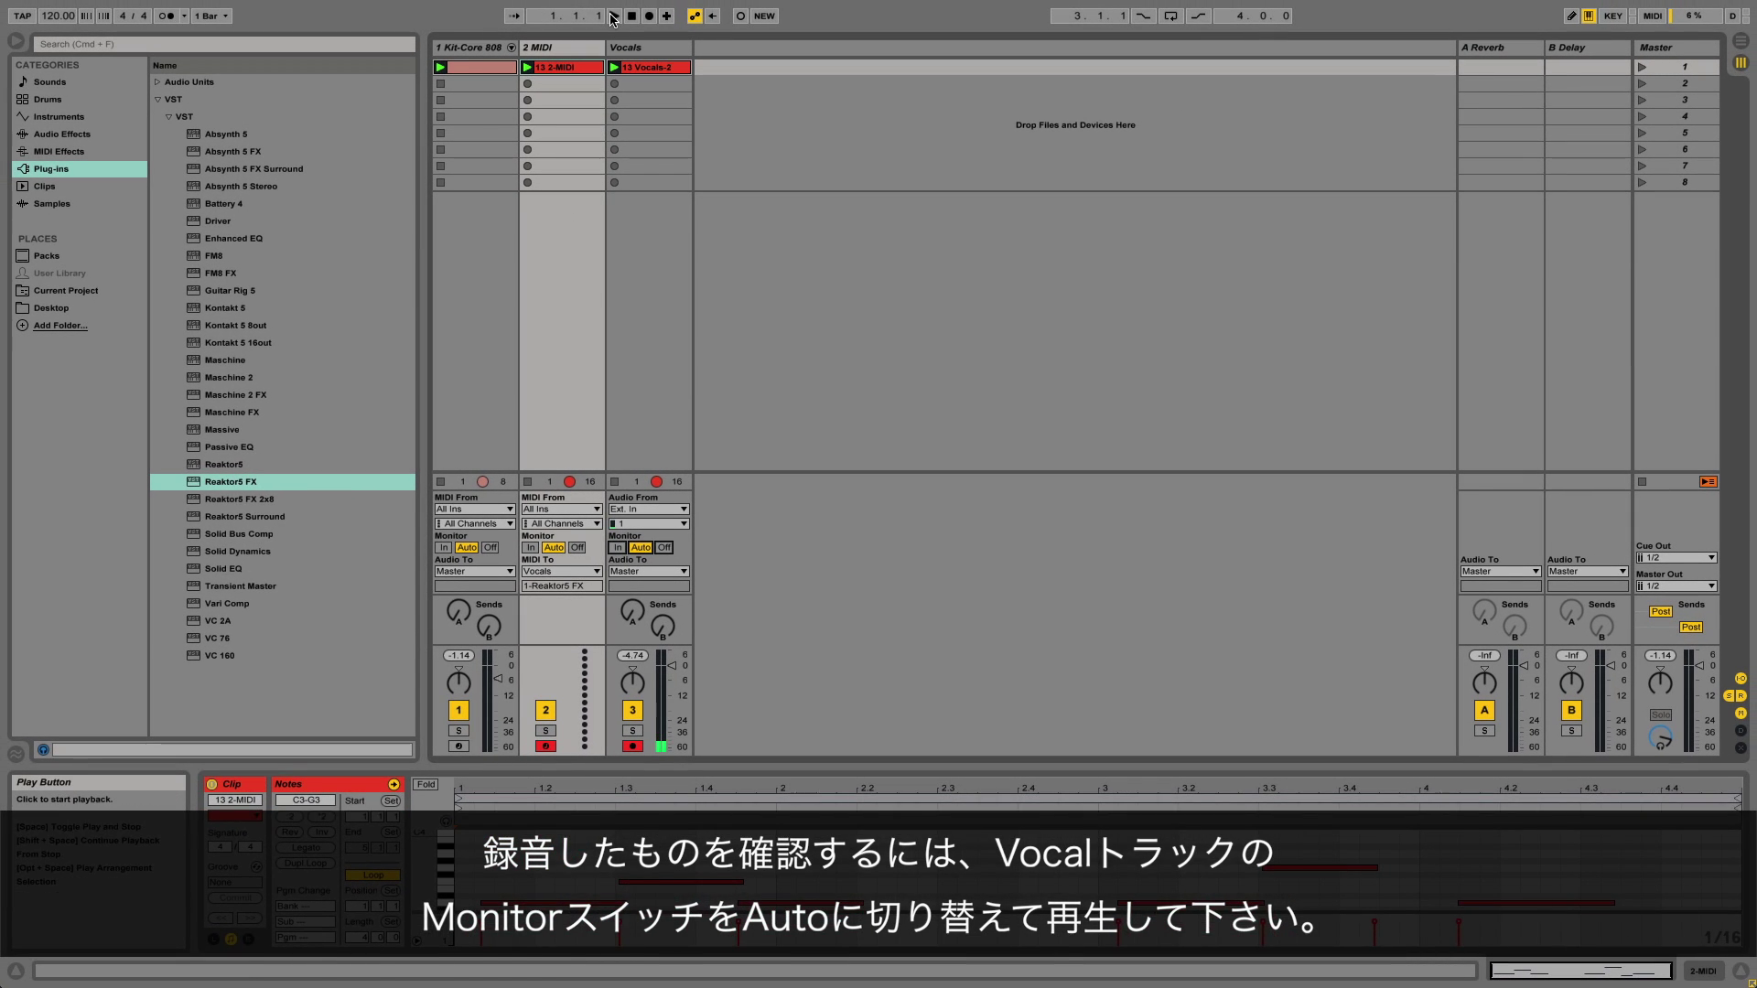
{"action": "left_click", "coordinate": [613, 16]}
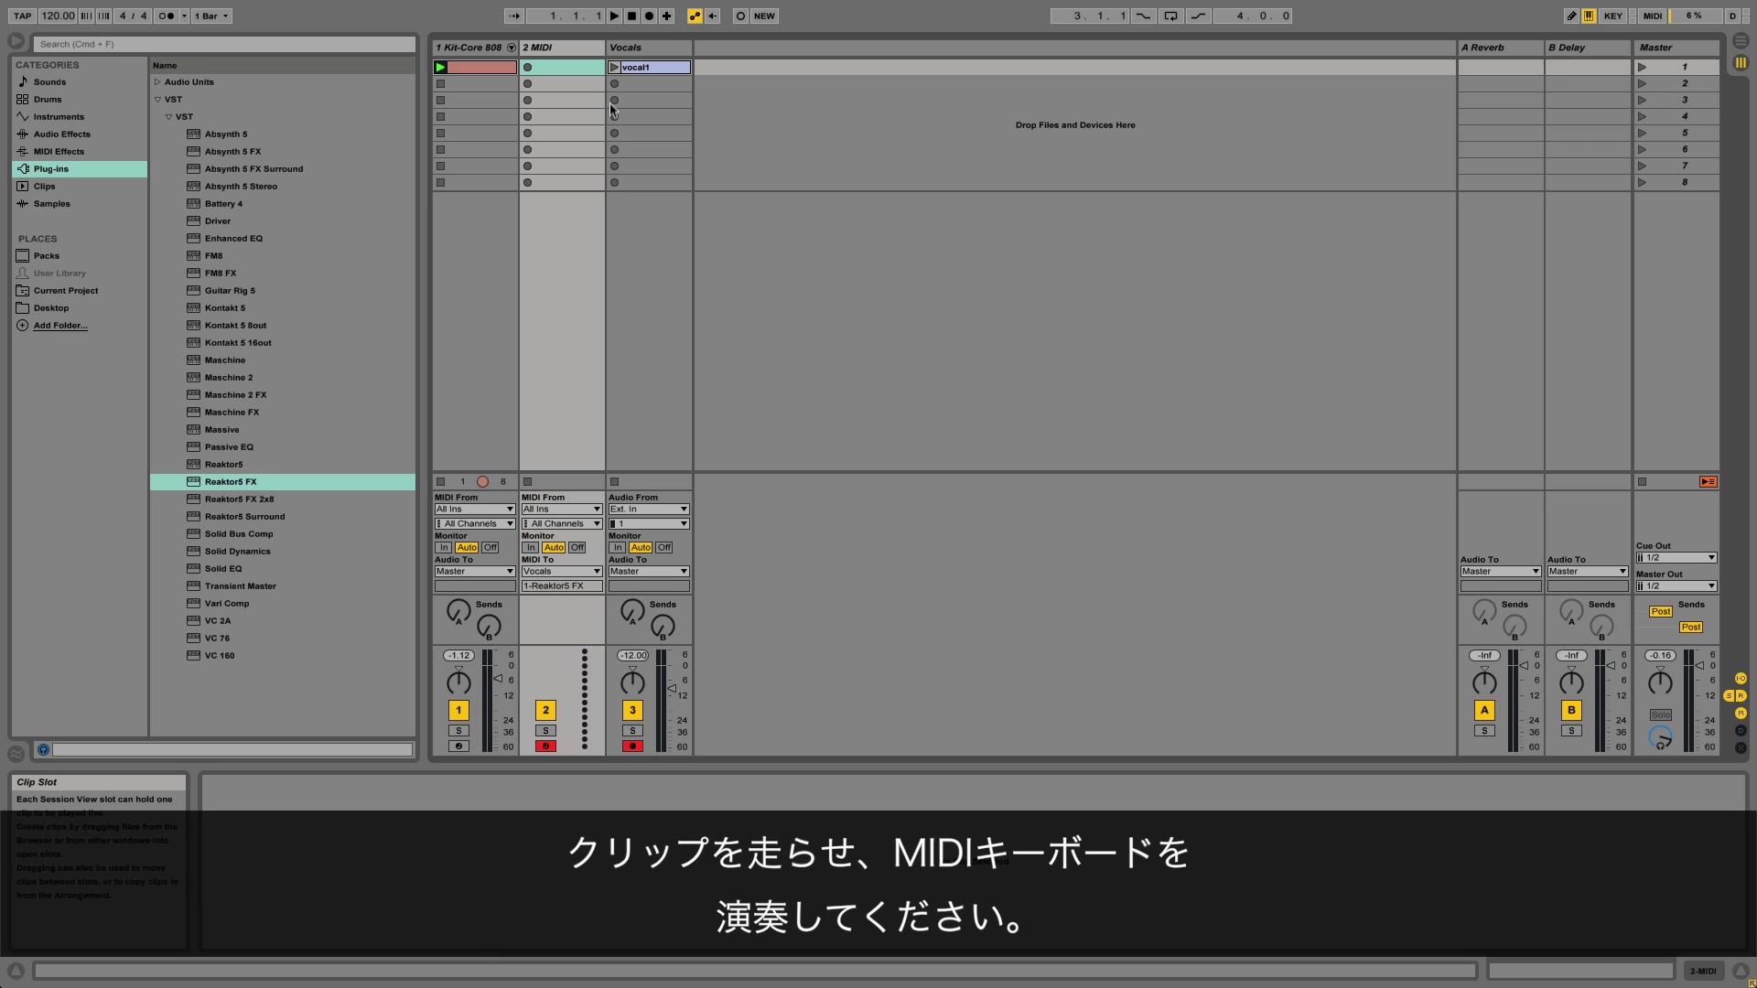
Launch the vocal1 clip and show the Vocals track's Reaktor5 FX device view
{"action": "left_click", "coordinate": [614, 68]}
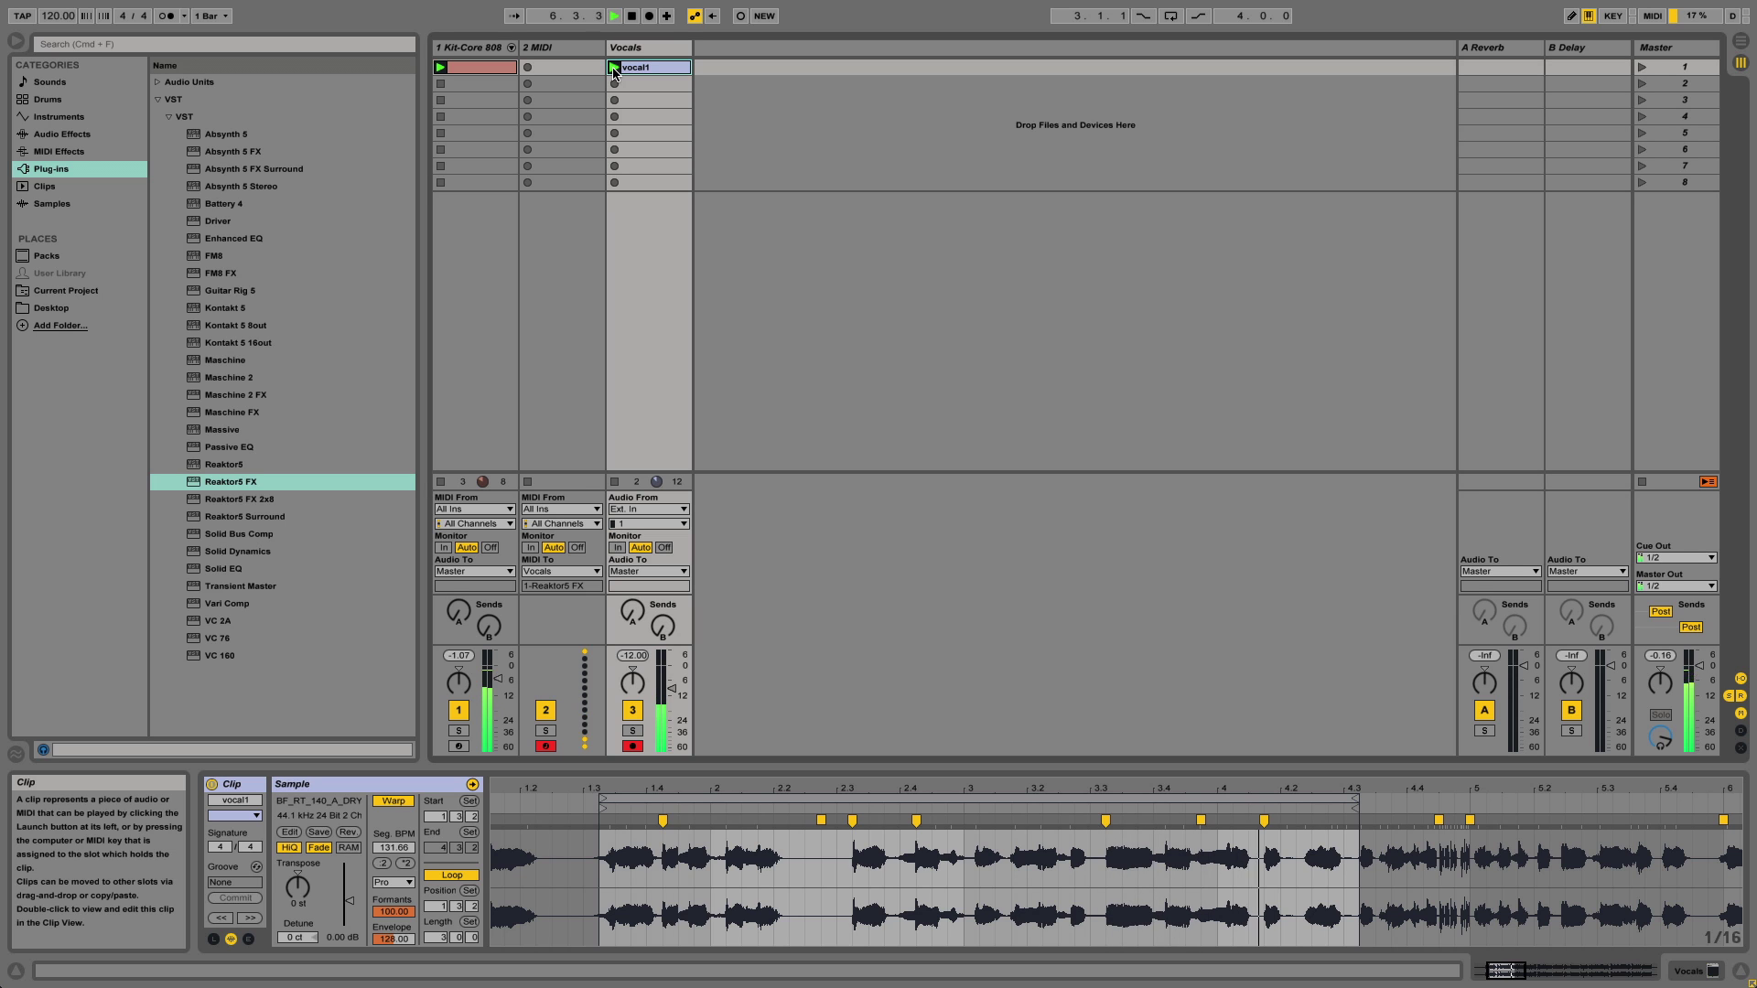
{"action": "left_click", "coordinate": [634, 49]}
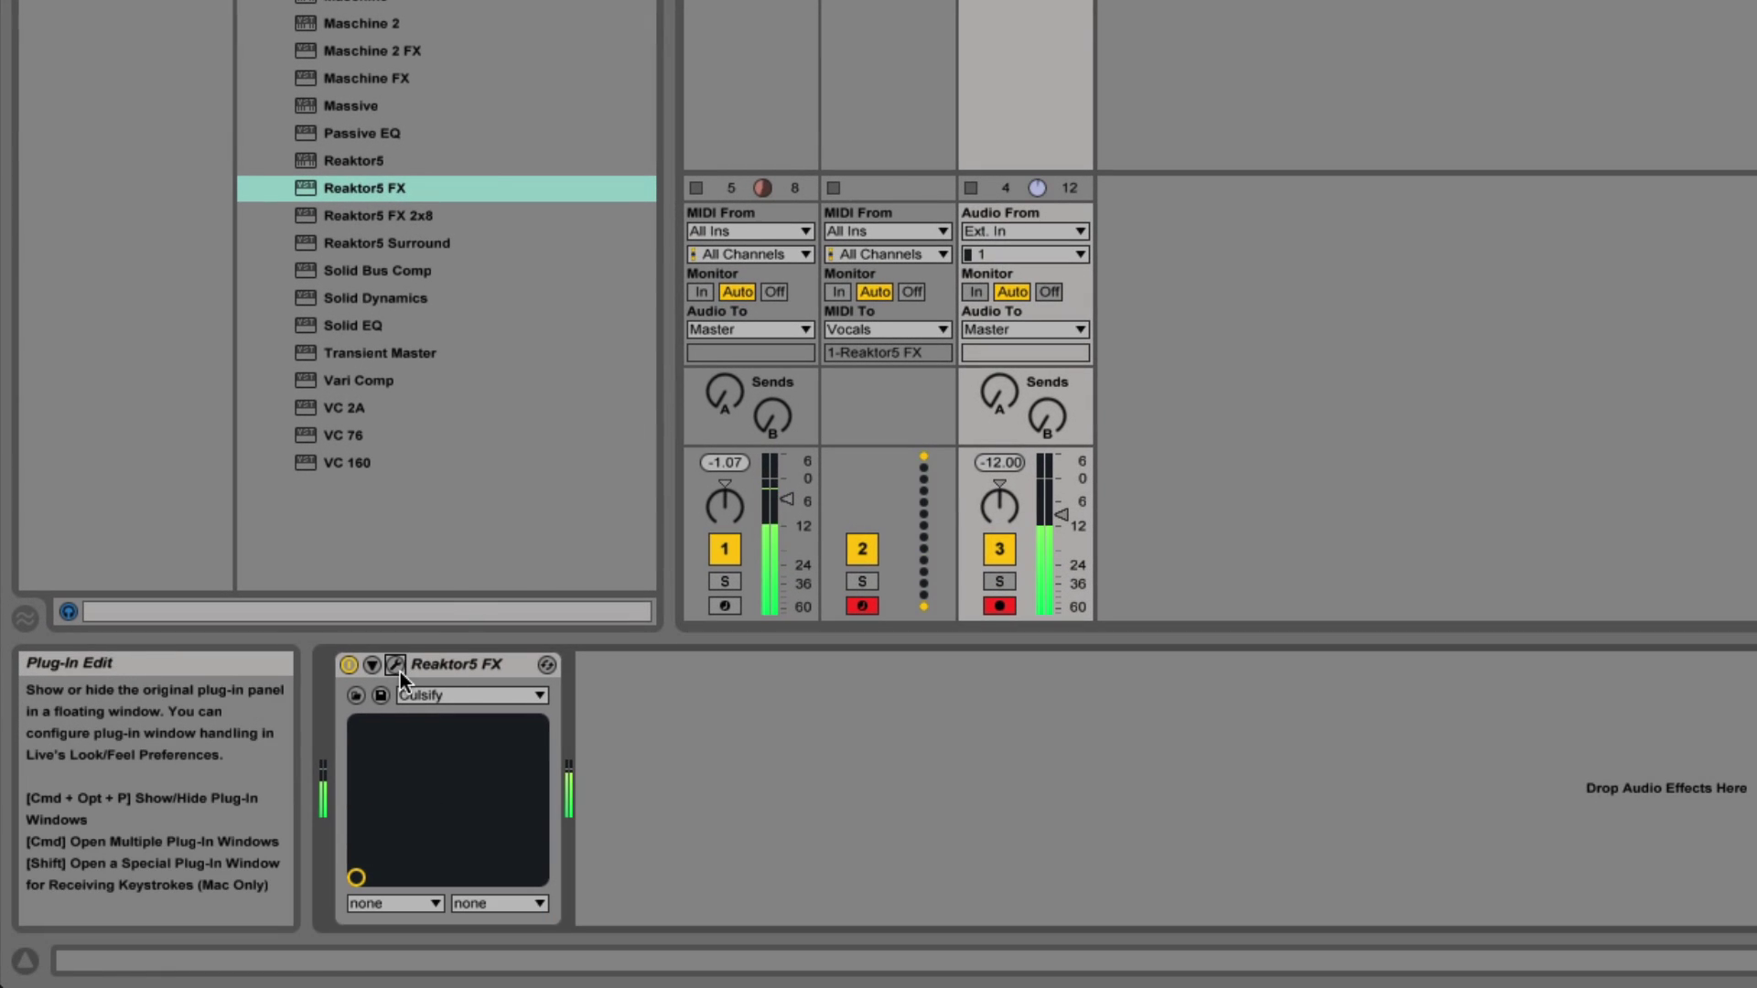
Load Razor's 8: Vocoder > Carpetcoder preset in Reaktor and lower the Pitch knob to -32.00
{"action": "left_click", "coordinate": [395, 665]}
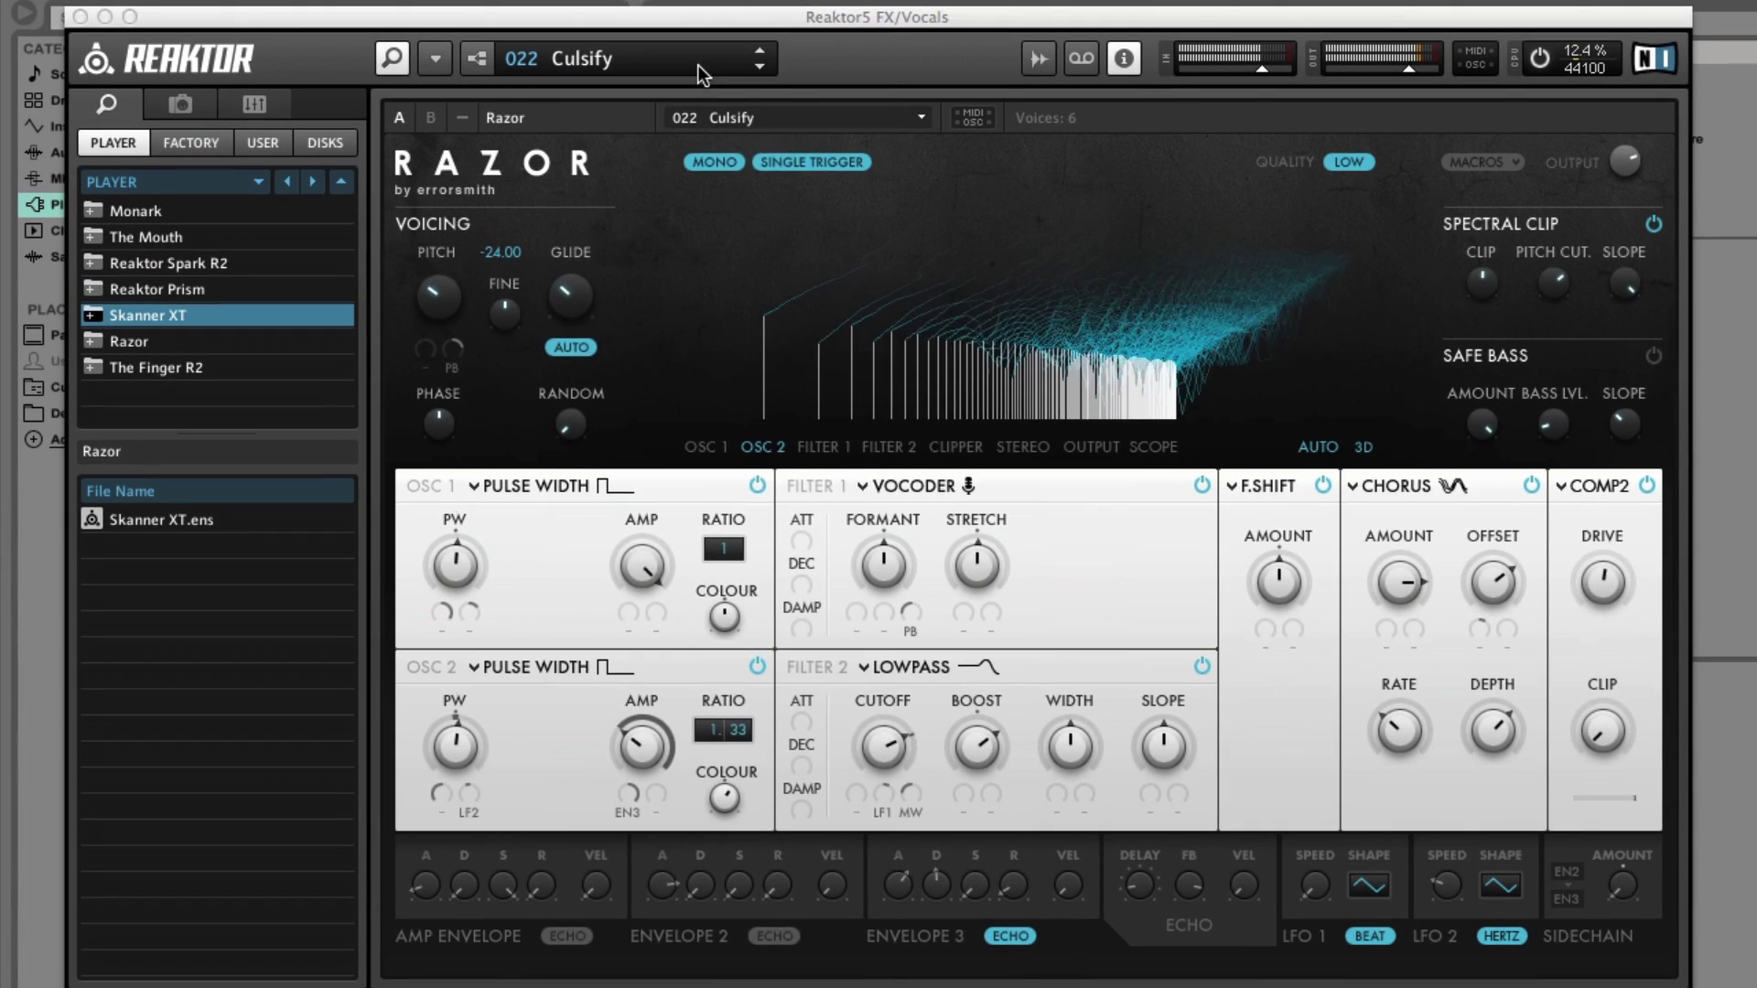
{"action": "left_click", "coordinate": [700, 63]}
{"action": "mouse_move", "coordinate": [708, 227]}
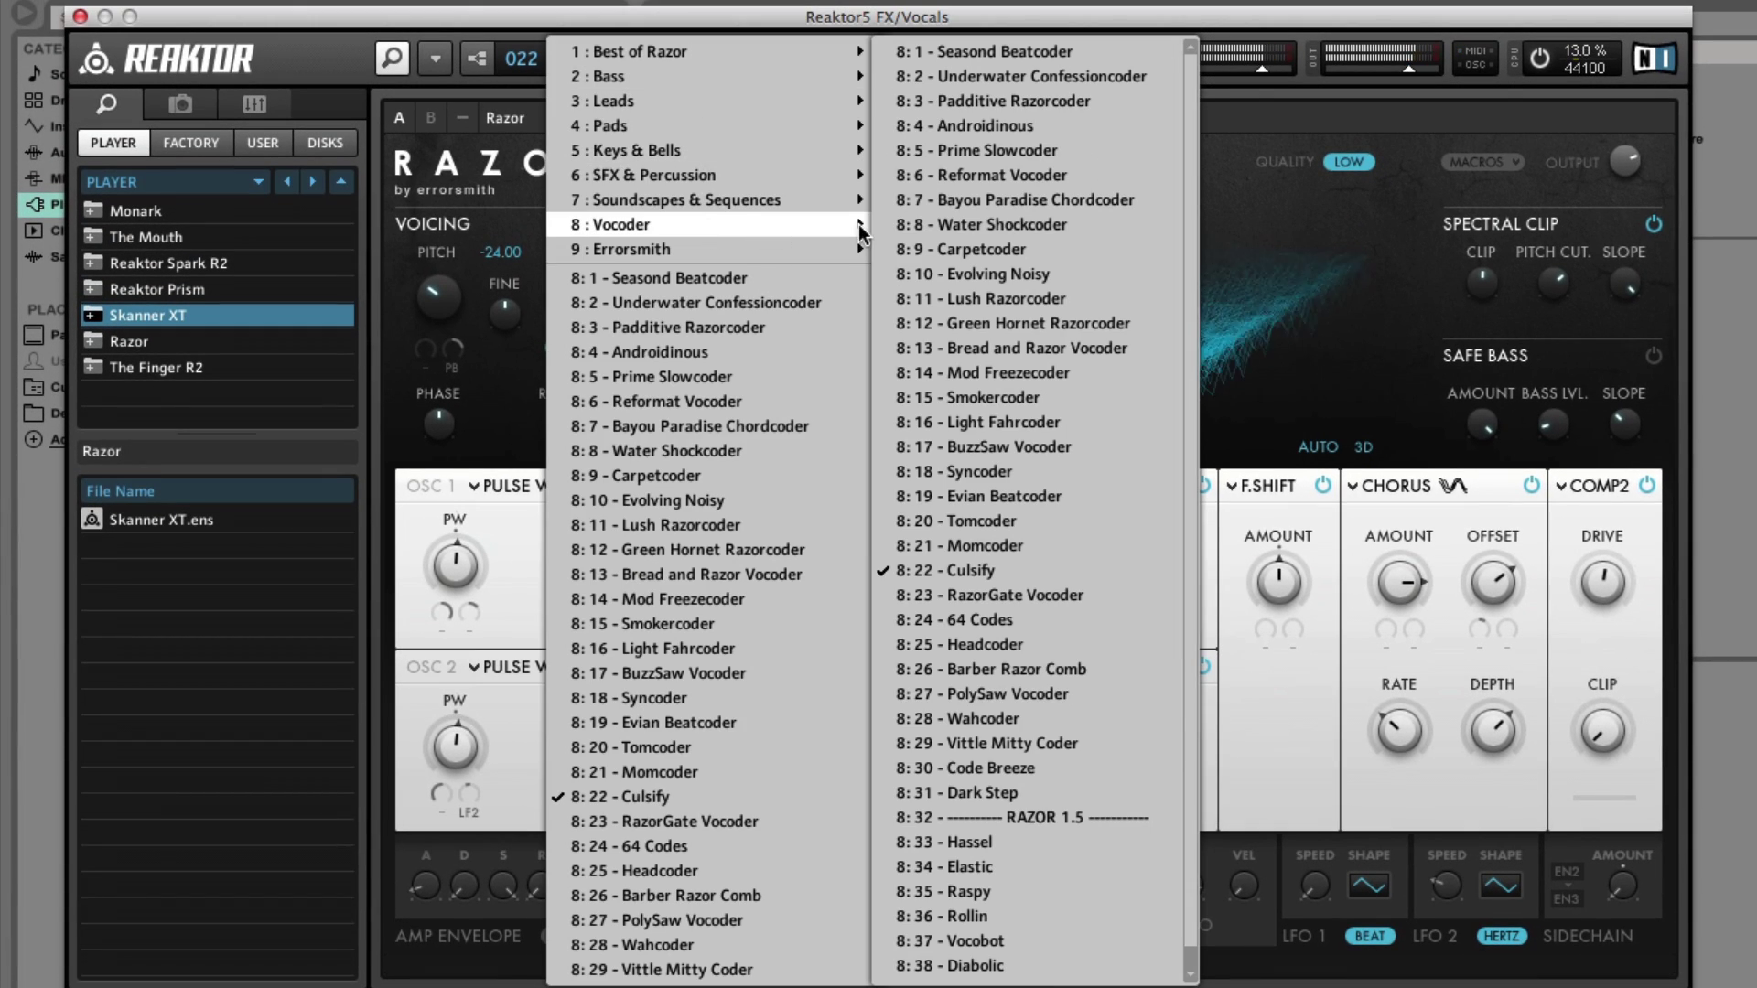
{"action": "left_click", "coordinate": [964, 248]}
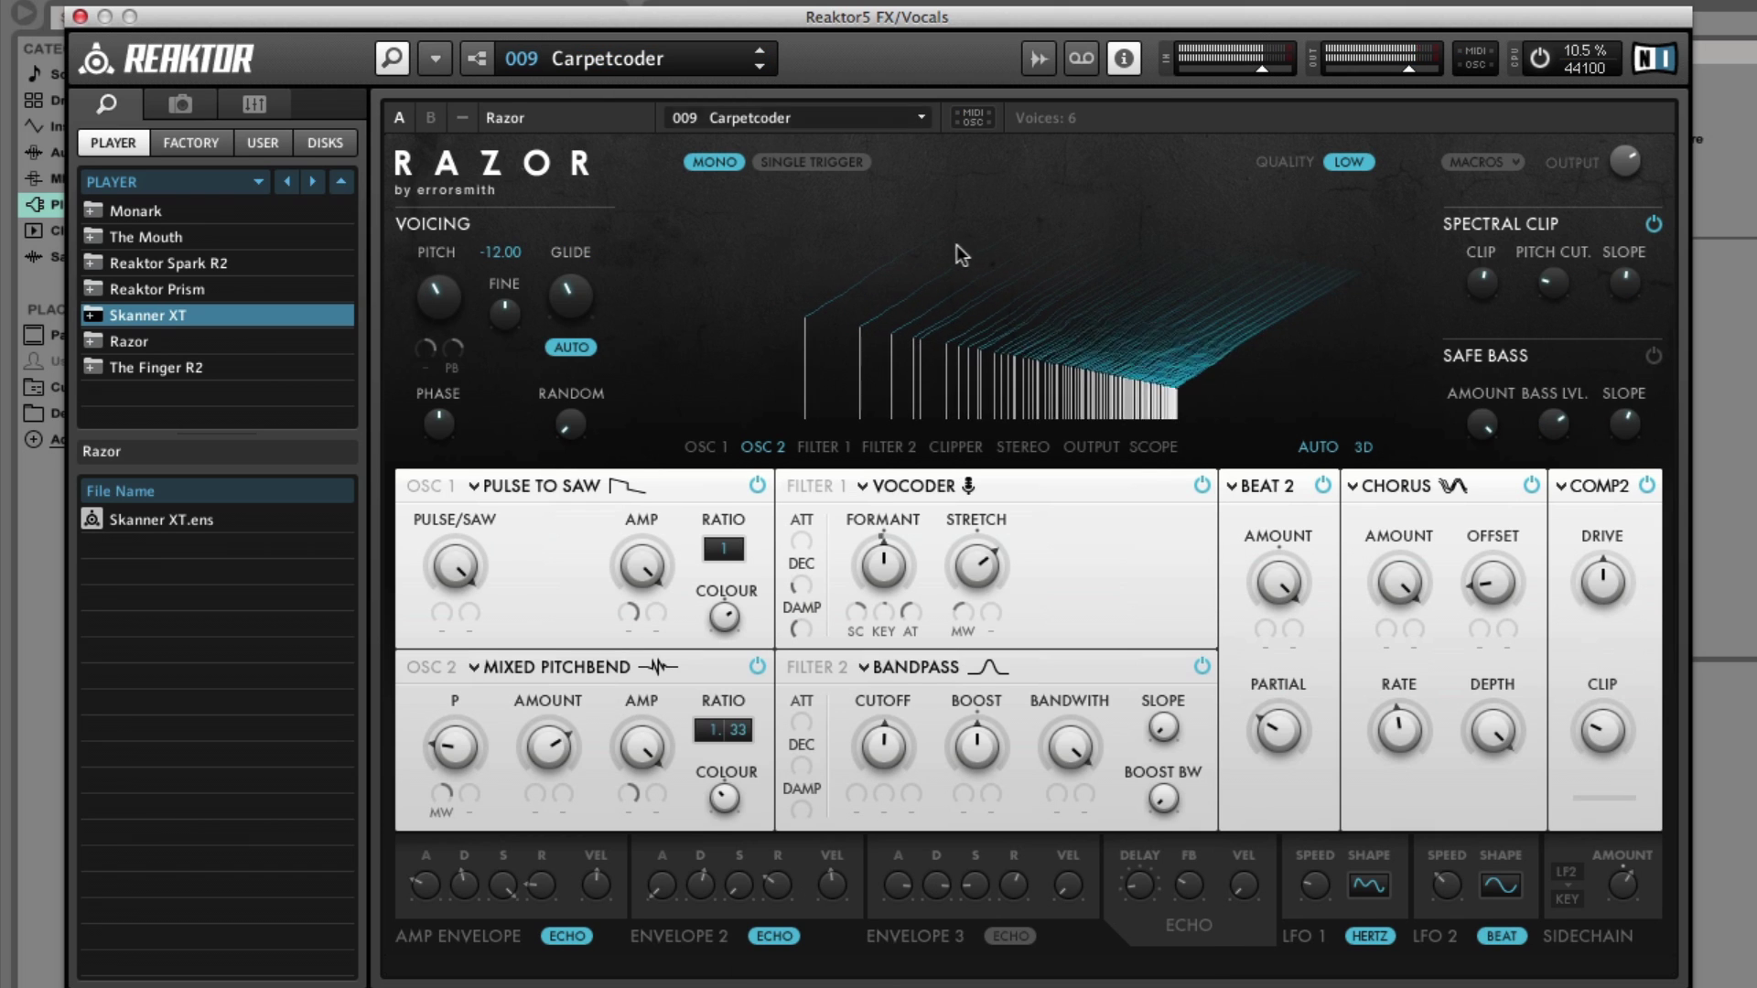
{"action": "left_click_drag", "start_coordinate": [436, 292], "coordinate": [436, 308]}
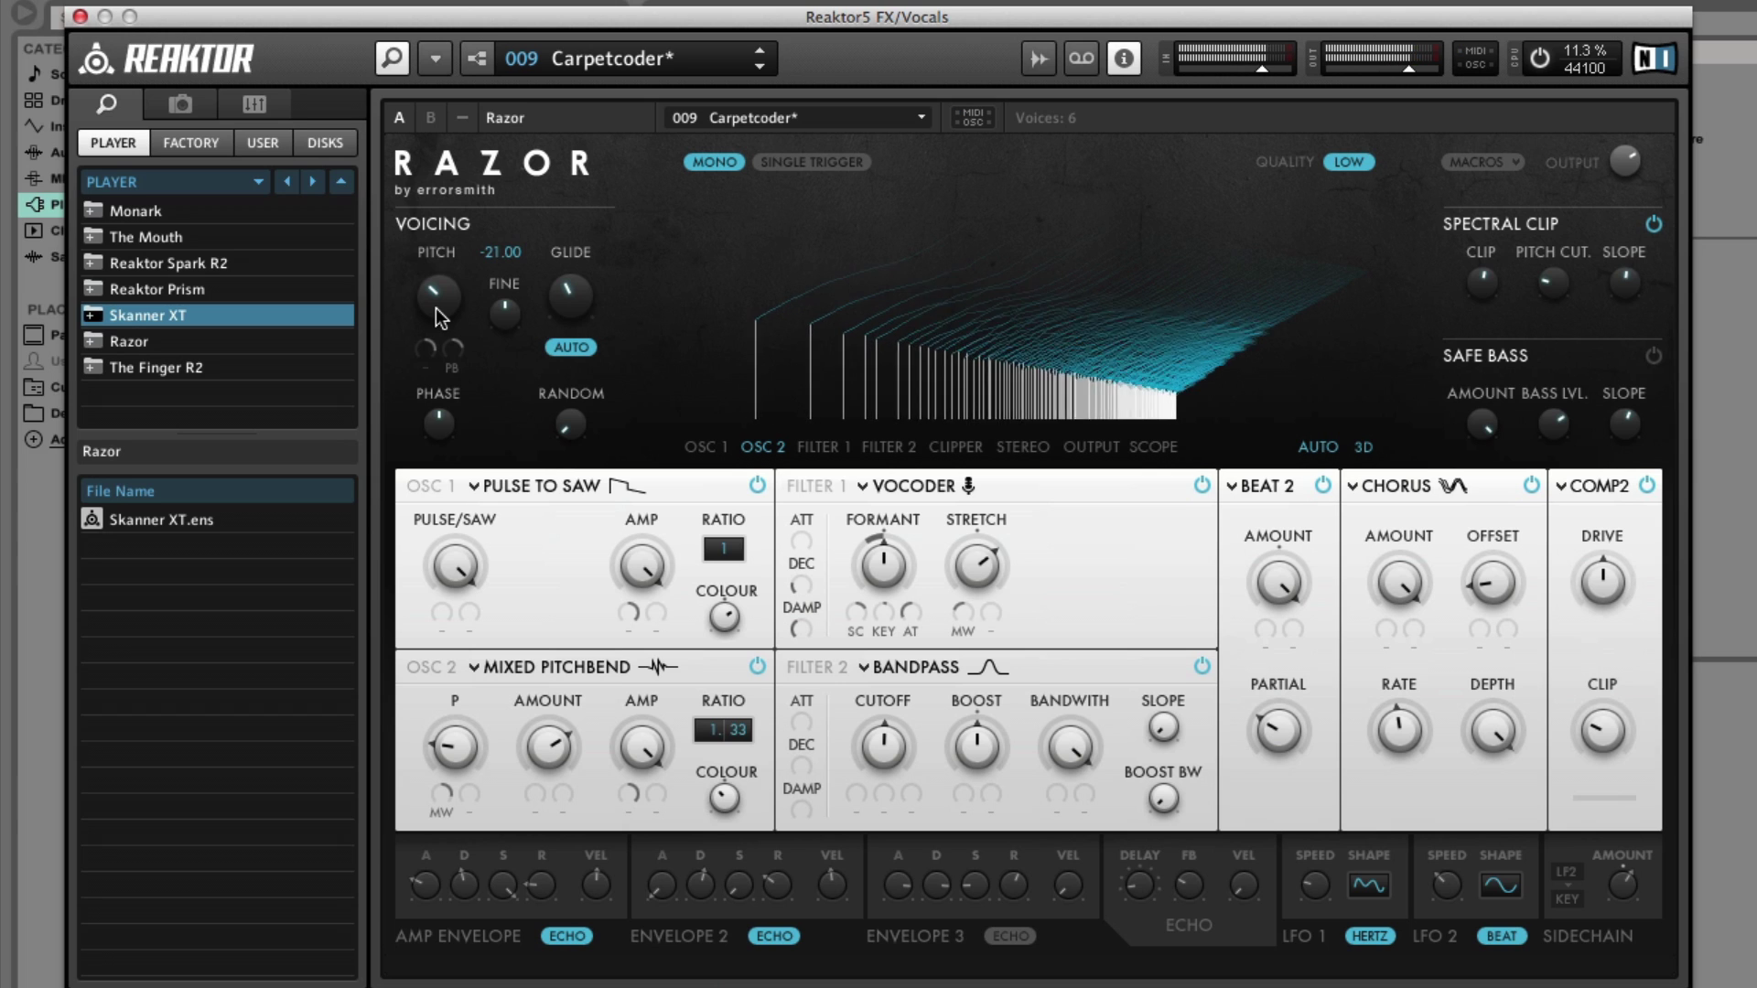
{"action": "left_click_drag", "start_coordinate": [435, 310], "coordinate": [426, 328]}
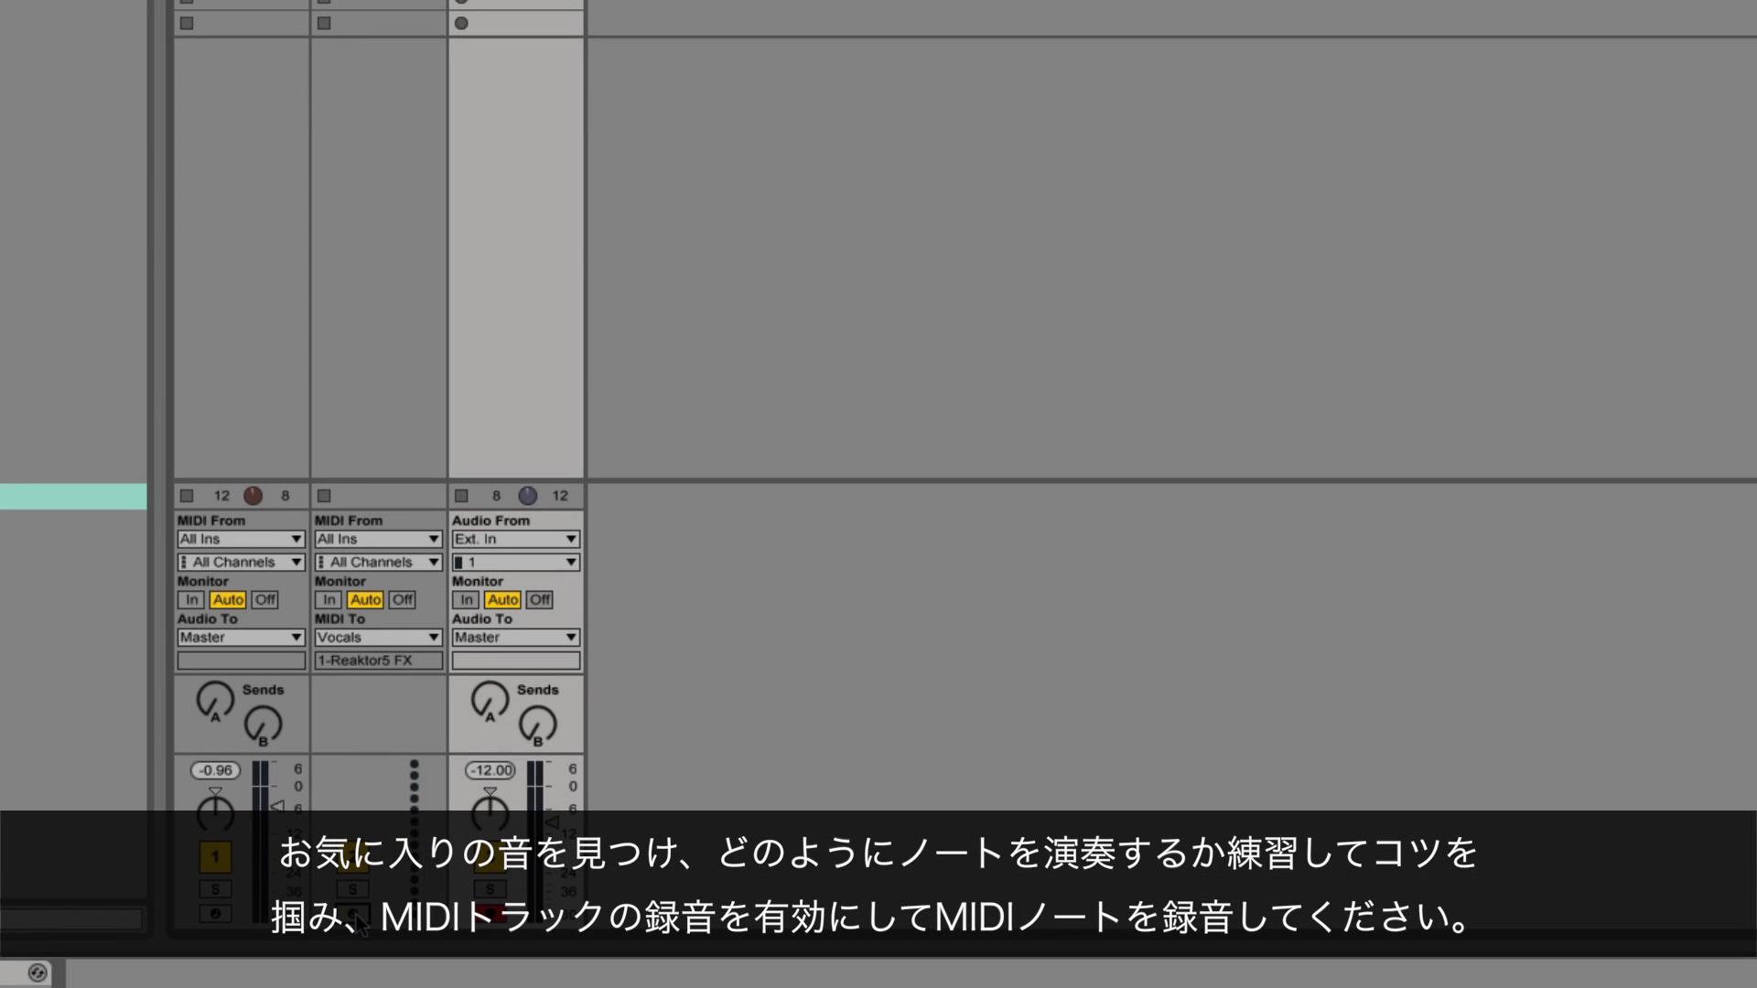
Arm track 2 (MIDI) for recording notes into the Vocals track's Reaktor5 FX
{"action": "left_click", "coordinate": [355, 914]}
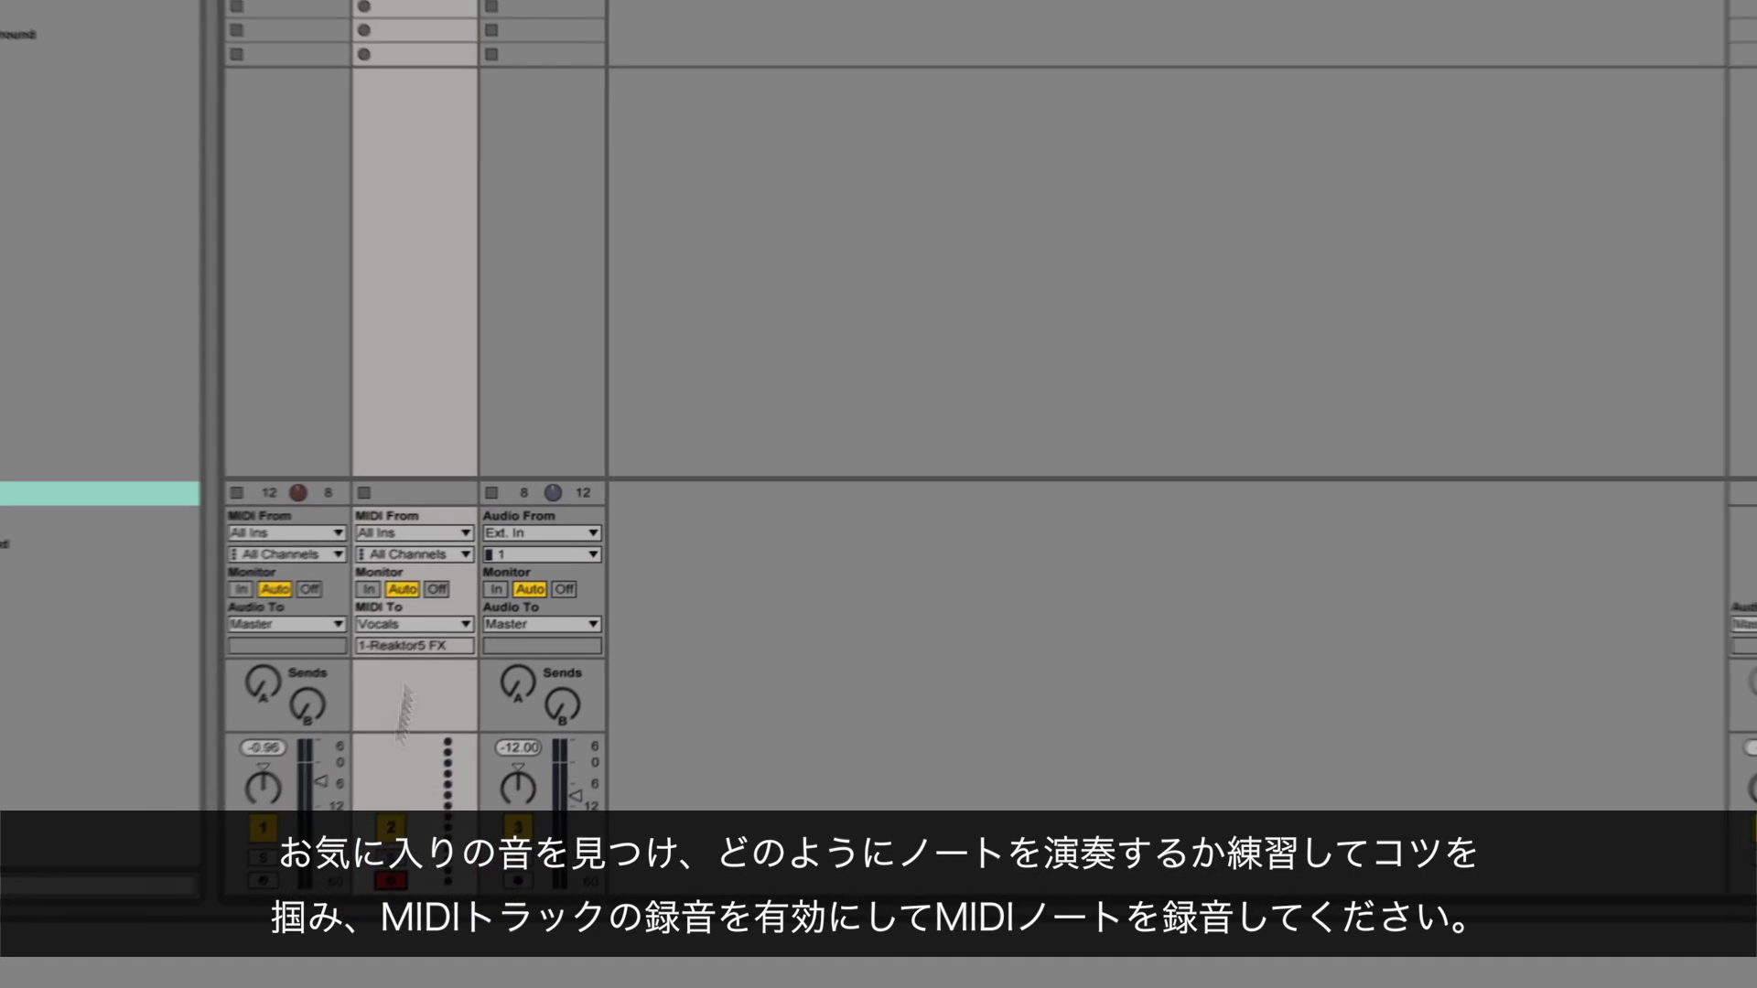